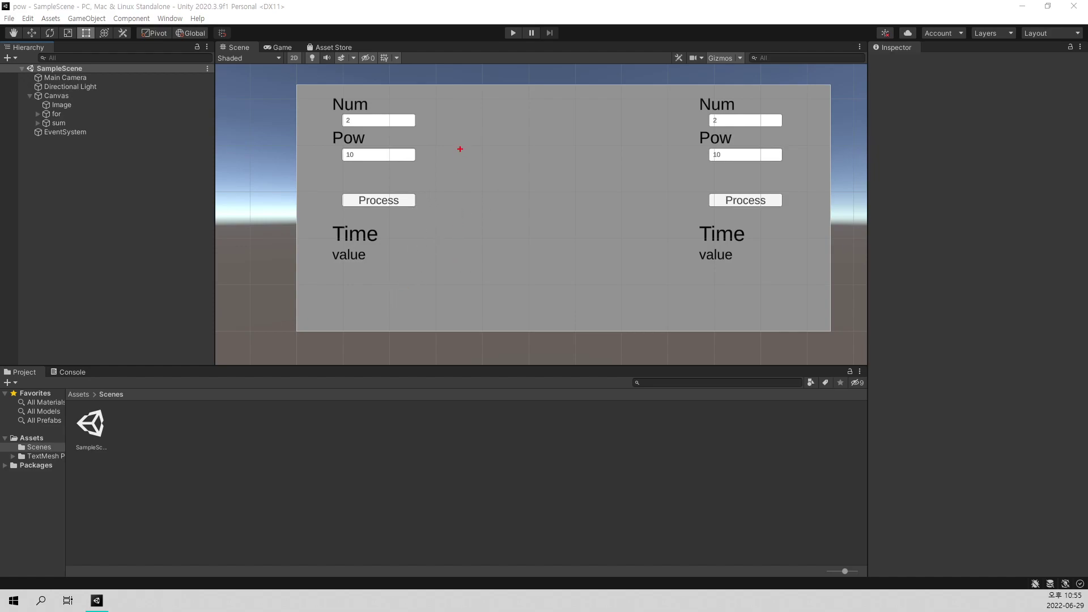
# - Write the red level table LV 1→1, 2→2, 3→4, 4→8 beside the panels
pyautogui.moveTo(460, 149)
pyautogui.mouseDown()
pyautogui.moveTo(481, 175)
pyautogui.moveTo(517, 147)
pyautogui.moveTo(552, 180)
pyautogui.mouseUp()
pyautogui.moveTo(457, 242); pyautogui.dragTo(457, 262)
pyautogui.hotkey('ctrl', 'z')
pyautogui.moveTo(577, 168)
pyautogui.mouseDown()
pyautogui.moveTo(621, 168)
pyautogui.moveTo(605, 188)
pyautogui.mouseUp()
pyautogui.moveTo(656, 152); pyautogui.dragTo(652, 190)
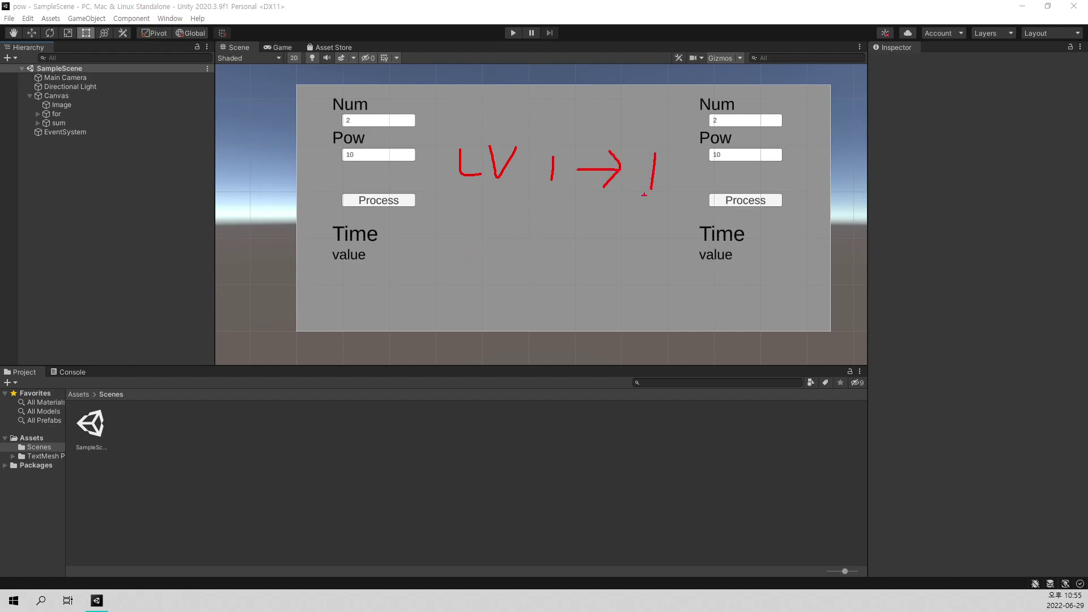
pyautogui.moveTo(542, 207)
pyautogui.mouseDown()
pyautogui.moveTo(571, 228)
pyautogui.moveTo(613, 211)
pyautogui.moveTo(614, 226)
pyautogui.moveTo(665, 230)
pyautogui.mouseUp()
pyautogui.moveTo(542, 254)
pyautogui.mouseDown()
pyautogui.moveTo(543, 285)
pyautogui.moveTo(614, 267)
pyautogui.moveTo(612, 278)
pyautogui.mouseUp()
pyautogui.moveTo(649, 248)
pyautogui.mouseDown()
pyautogui.moveTo(658, 275)
pyautogui.moveTo(647, 291)
pyautogui.mouseUp()
pyautogui.moveTo(547, 299)
pyautogui.mouseDown()
pyautogui.moveTo(562, 316)
pyautogui.moveTo(546, 334)
pyautogui.moveTo(611, 313)
pyautogui.moveTo(608, 327)
pyautogui.moveTo(661, 317)
pyautogui.moveTo(669, 331)
pyautogui.moveTo(656, 323)
pyautogui.mouseUp()
pyautogui.hotkey('ctrl', 'z')
pyautogui.hotkey('ctrl', 'z')
pyautogui.hotkey('ctrl', 'z')
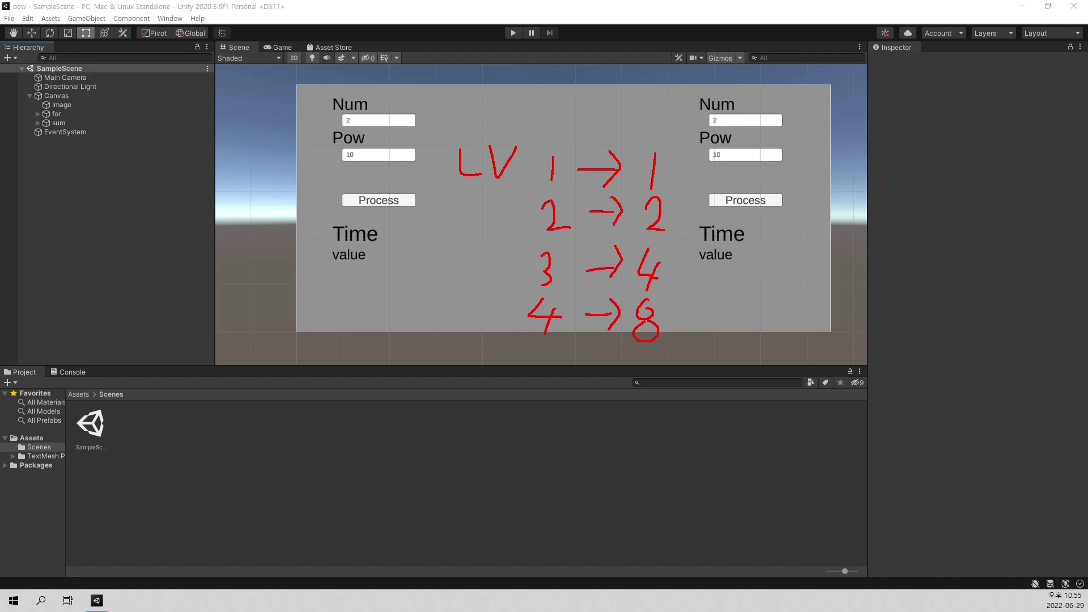
# - Write a boxed 'LV x 2' note right of the canvas and sketch axes with a rising line
pyautogui.moveTo(849, 168); pyautogui.dragTo(882, 197)
pyautogui.hotkey('ctrl', 'z')
pyautogui.moveTo(838, 168)
pyautogui.mouseDown()
pyautogui.moveTo(838, 187)
pyautogui.moveTo(858, 192)
pyautogui.moveTo(886, 168)
pyautogui.mouseUp()
pyautogui.moveTo(825, 202)
pyautogui.mouseDown()
pyautogui.moveTo(983, 152)
pyautogui.moveTo(818, 198)
pyautogui.mouseUp()
pyautogui.moveTo(831, 250); pyautogui.dragTo(985, 391)
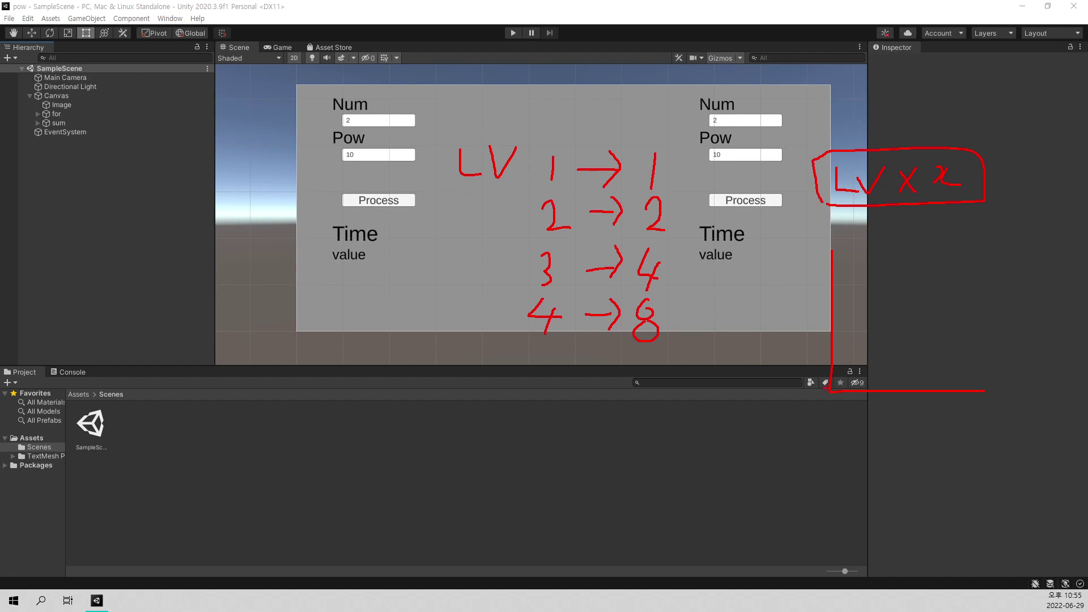
pyautogui.moveTo(839, 383); pyautogui.dragTo(887, 350)
# - Undo the last strokes and redraw red axes with an exponential curve
pyautogui.hotkey('ctrl', 'z')
pyautogui.hotkey('ctrl', 'z')
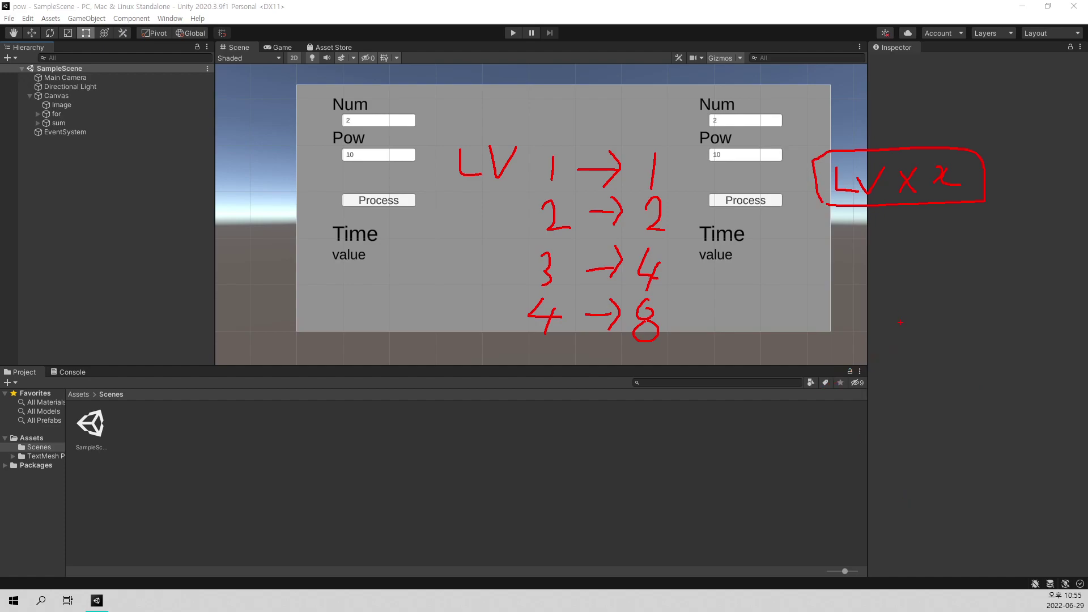
pyautogui.hotkey('ctrl', 'z')
pyautogui.hotkey('ctrl', 'z')
pyautogui.hotkey('ctrl', 'z')
pyautogui.hotkey('ctrl', 'z')
pyautogui.hotkey('ctrl', 'z')
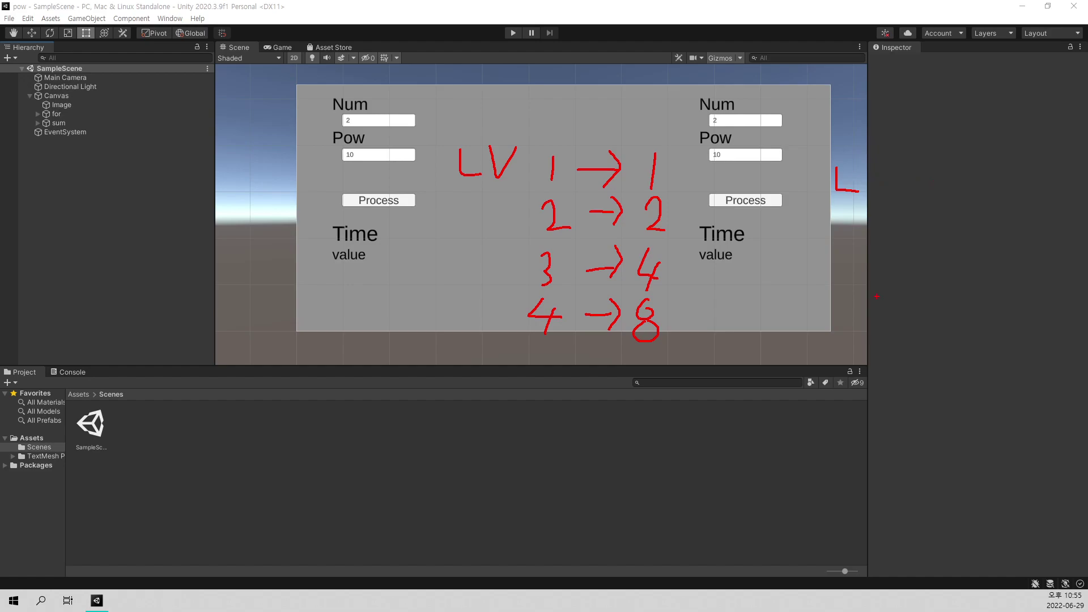
pyautogui.moveTo(840, 270); pyautogui.dragTo(1014, 422)
pyautogui.moveTo(840, 421); pyautogui.dragTo(937, 390)
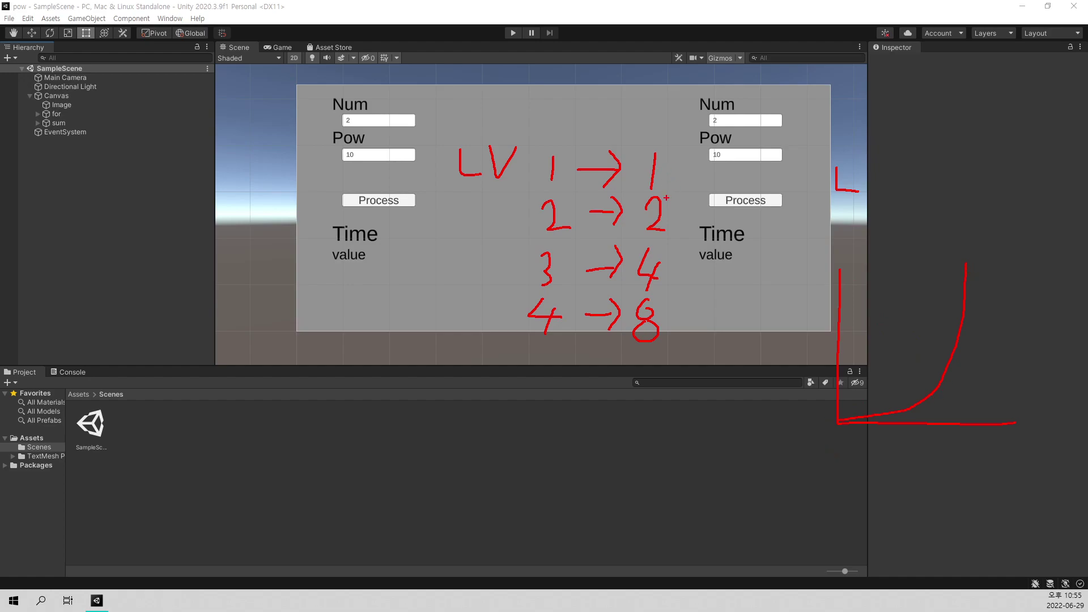
# - Draw doubling arrows beside the 1, 2, 4, 8 column and write a green 2ⁿ below
pyautogui.moveTo(681, 180)
pyautogui.mouseDown()
pyautogui.moveTo(680, 205)
pyautogui.moveTo(700, 202)
pyautogui.moveTo(681, 261)
pyautogui.moveTo(697, 262)
pyautogui.moveTo(673, 318)
pyautogui.moveTo(688, 319)
pyautogui.mouseUp()
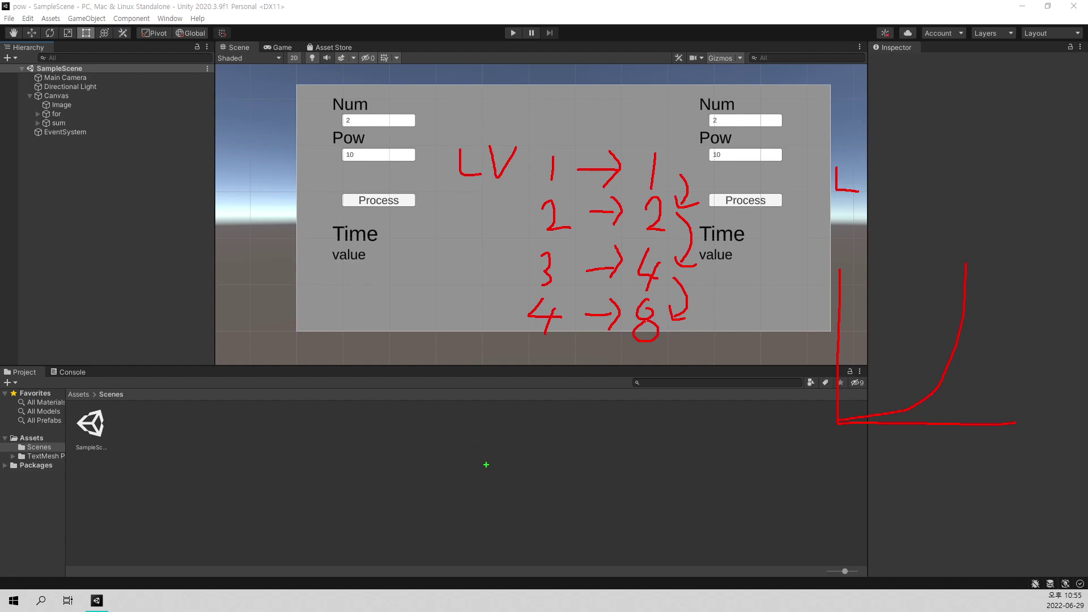
pyautogui.moveTo(480, 464); pyautogui.dragTo(509, 483)
pyautogui.moveTo(521, 437); pyautogui.dragTo(532, 453)
# - Replace the n exponent and write 2⁰ → 1 and 2¹ → 2 in green
pyautogui.hotkey('ctrl', 'z')
pyautogui.moveTo(533, 437); pyautogui.dragTo(578, 483)
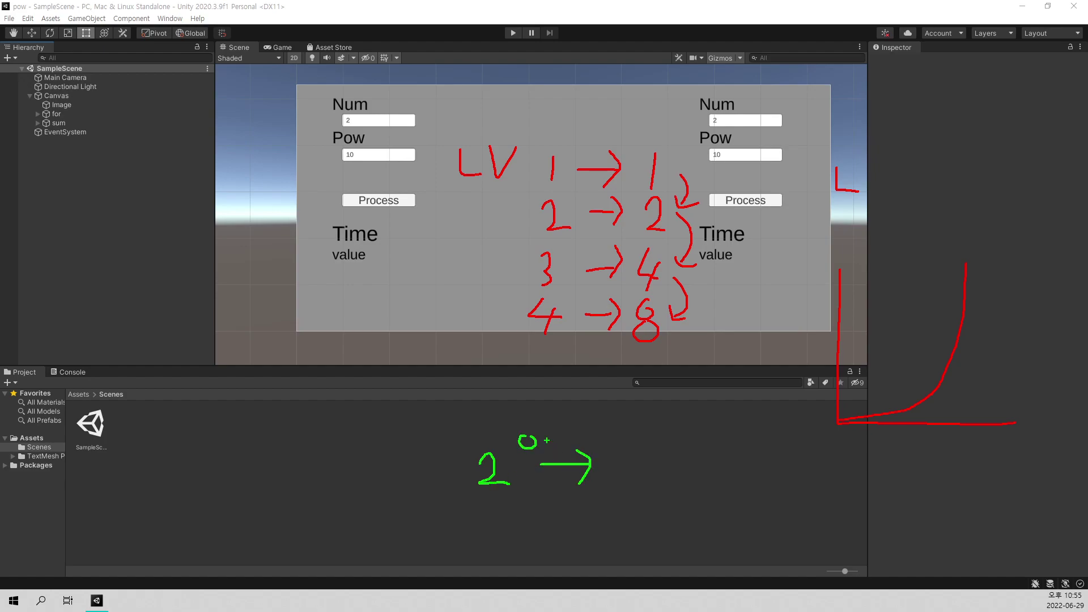
pyautogui.moveTo(629, 443); pyautogui.dragTo(628, 491)
pyautogui.moveTo(469, 526); pyautogui.dragTo(501, 560)
pyautogui.moveTo(522, 512)
pyautogui.mouseDown()
pyautogui.moveTo(582, 535)
pyautogui.moveTo(569, 553)
pyautogui.mouseUp()
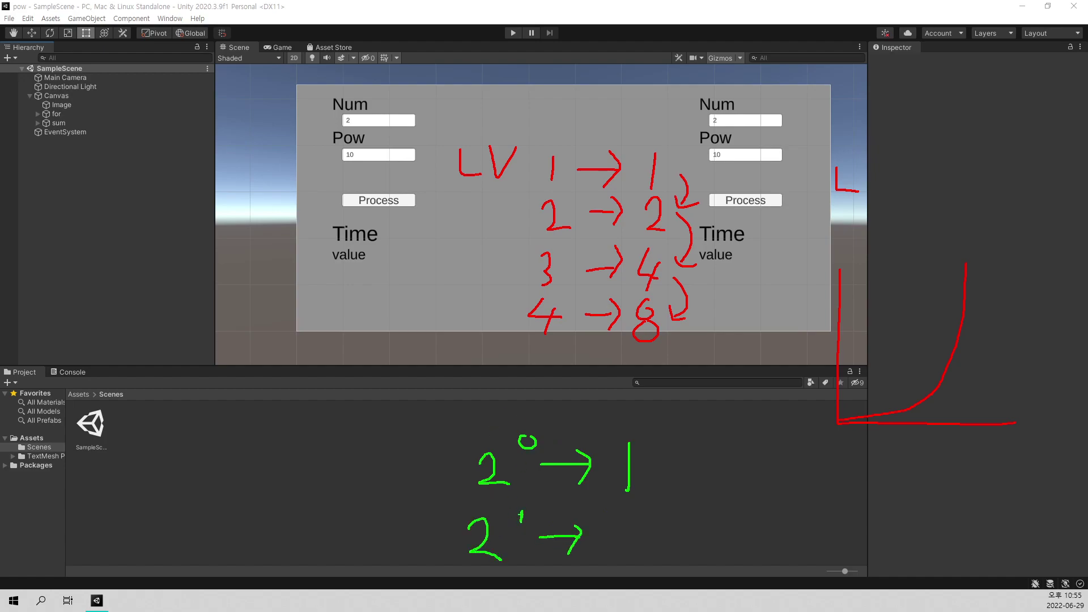
pyautogui.moveTo(609, 513); pyautogui.dragTo(638, 553)
# - Continue the green sequence 4, 8, 16, 32… and trace the exponential curve in green
pyautogui.moveTo(672, 532)
pyautogui.mouseDown()
pyautogui.moveTo(714, 531)
pyautogui.moveTo(716, 542)
pyautogui.mouseUp()
pyautogui.hotkey('ctrl', 'z')
pyautogui.moveTo(694, 520)
pyautogui.mouseDown()
pyautogui.moveTo(693, 563)
pyautogui.moveTo(721, 570)
pyautogui.mouseUp()
pyautogui.moveTo(767, 523)
pyautogui.mouseDown()
pyautogui.moveTo(771, 564)
pyautogui.moveTo(791, 560)
pyautogui.mouseUp()
pyautogui.moveTo(808, 520)
pyautogui.mouseDown()
pyautogui.moveTo(801, 545)
pyautogui.moveTo(823, 568)
pyautogui.mouseUp()
pyautogui.moveTo(848, 527)
pyautogui.mouseDown()
pyautogui.moveTo(852, 561)
pyautogui.moveTo(894, 558)
pyautogui.mouseUp()
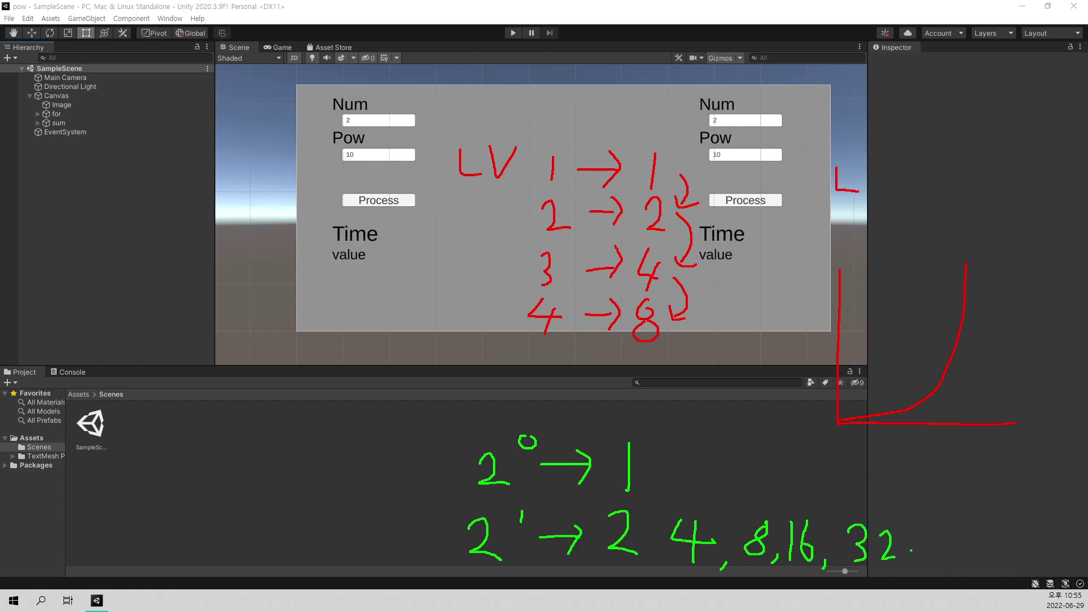
pyautogui.click(928, 545)
pyautogui.click(946, 544)
pyautogui.click(952, 544)
pyautogui.click(982, 541)
pyautogui.click(992, 540)
pyautogui.moveTo(838, 420)
pyautogui.mouseDown()
pyautogui.moveTo(962, 242)
pyautogui.moveTo(981, 272)
pyautogui.mouseUp()
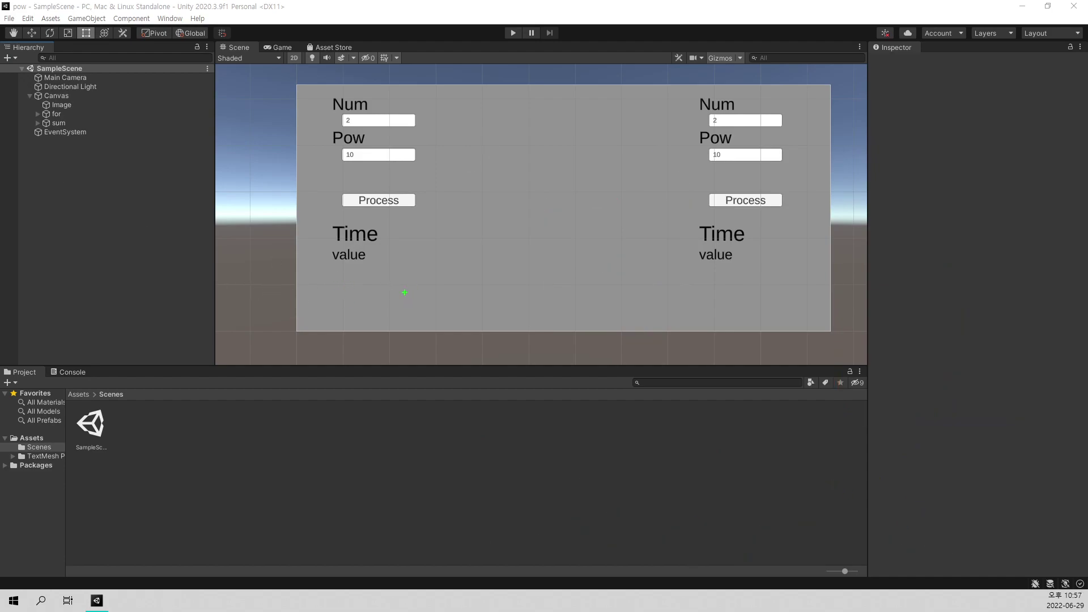
pyautogui.moveTo(452, 239)
pyautogui.mouseDown()
pyautogui.moveTo(506, 239)
pyautogui.moveTo(488, 219)
pyautogui.moveTo(519, 232)
pyautogui.moveTo(543, 213)
pyautogui.moveTo(530, 247)
pyautogui.mouseUp()
pyautogui.moveTo(559, 201)
pyautogui.mouseDown()
pyautogui.moveTo(569, 246)
pyautogui.moveTo(594, 262)
pyautogui.mouseUp()
pyautogui.moveTo(595, 218)
pyautogui.mouseDown()
pyautogui.moveTo(598, 241)
pyautogui.moveTo(693, 208)
pyautogui.mouseUp()
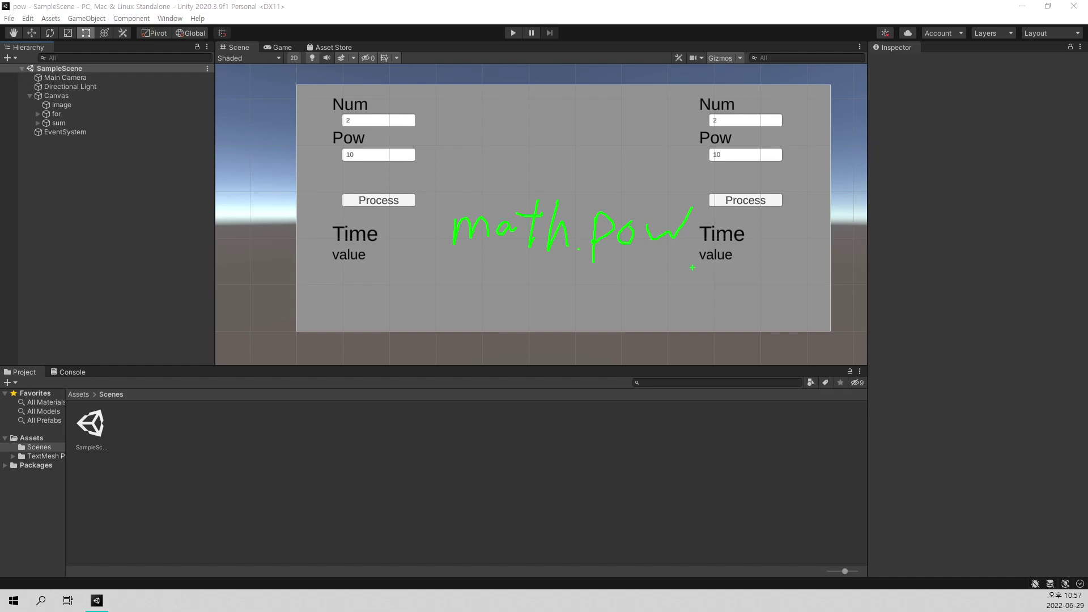
pyautogui.moveTo(452, 258)
pyautogui.mouseDown()
pyautogui.moveTo(726, 249)
pyautogui.moveTo(489, 183)
pyautogui.moveTo(448, 249)
pyautogui.mouseUp()
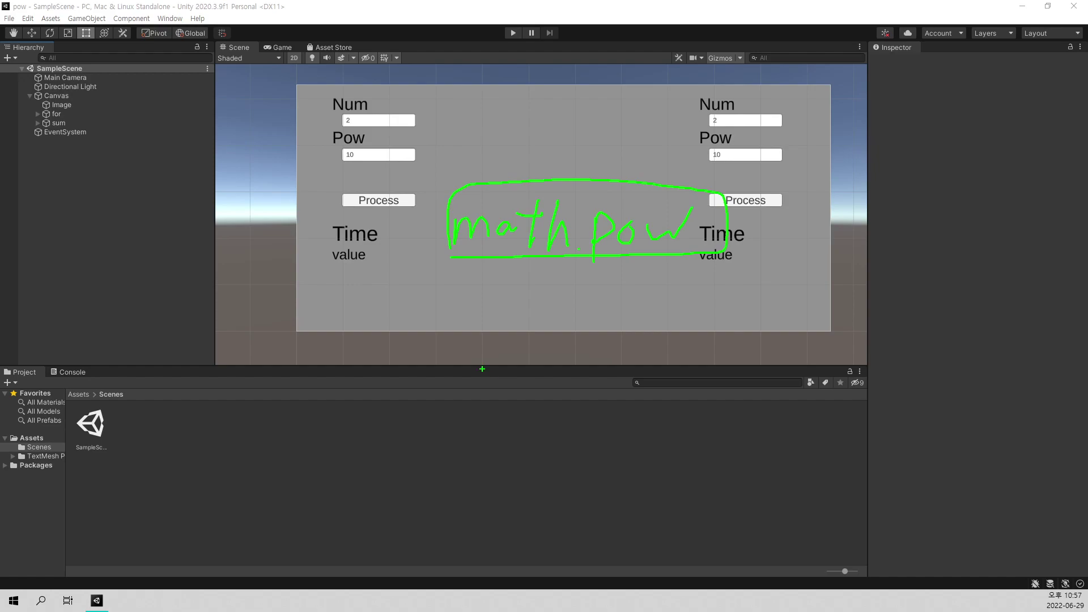
pyautogui.press('Escape')
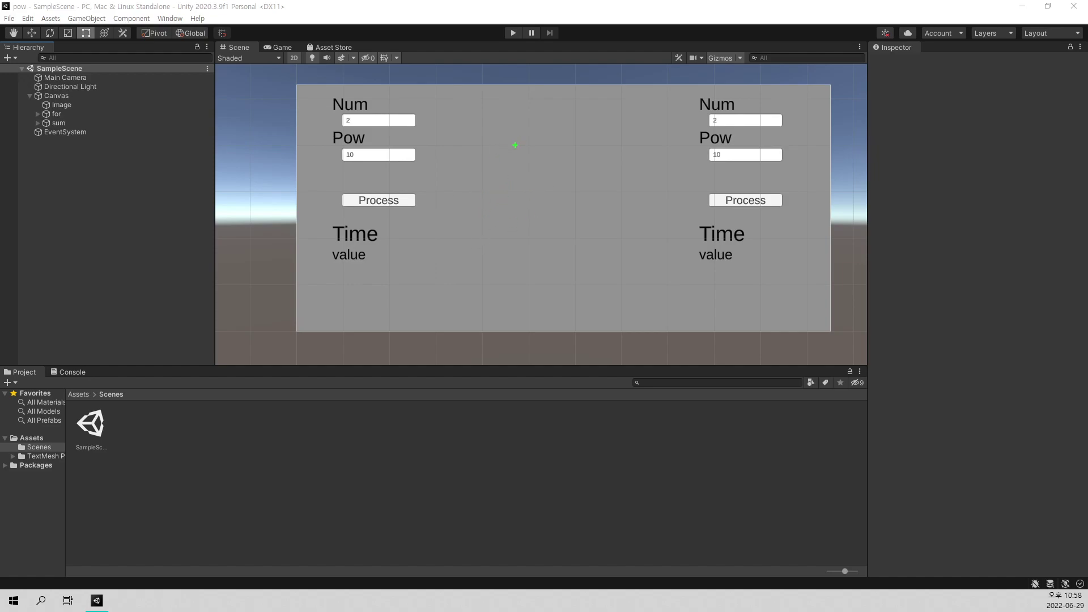
pyautogui.moveTo(505, 155)
pyautogui.mouseDown()
pyautogui.moveTo(506, 187)
pyautogui.moveTo(538, 162)
pyautogui.mouseUp()
pyautogui.moveTo(535, 186); pyautogui.dragTo(534, 197)
pyautogui.hotkey('ctrl', 'z')
pyautogui.hotkey('ctrl', 'z')
pyautogui.moveTo(499, 160)
pyautogui.mouseDown()
pyautogui.moveTo(498, 187)
pyautogui.moveTo(526, 174)
pyautogui.moveTo(525, 192)
pyautogui.mouseUp()
pyautogui.moveTo(555, 162)
pyautogui.mouseDown()
pyautogui.moveTo(548, 196)
pyautogui.moveTo(567, 180)
pyautogui.moveTo(577, 195)
pyautogui.moveTo(608, 197)
pyautogui.mouseUp()
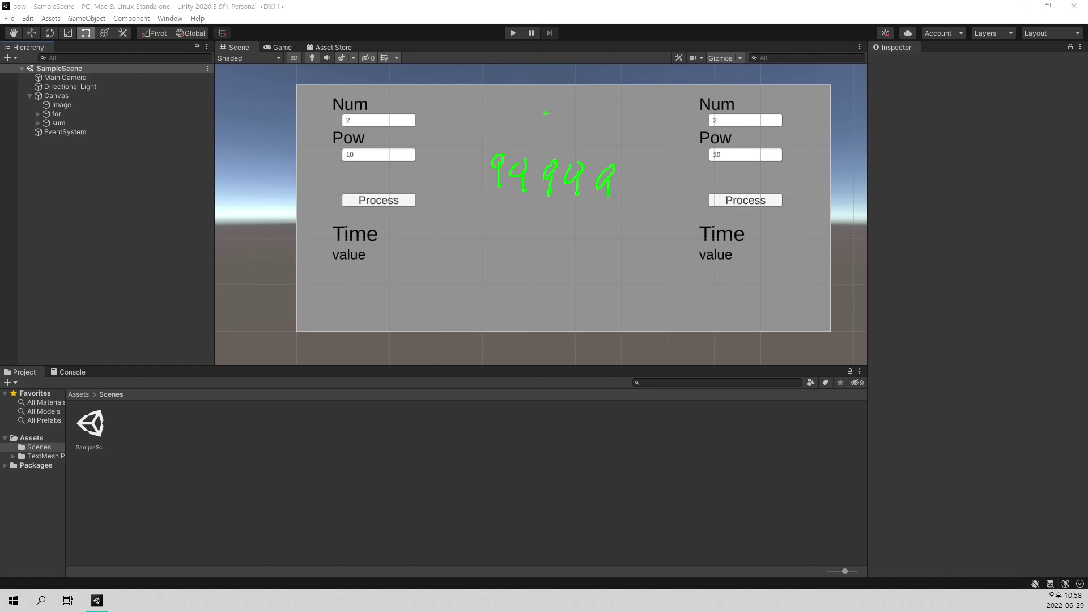
pyautogui.moveTo(557, 107)
pyautogui.mouseDown()
pyautogui.moveTo(546, 133)
pyautogui.moveTo(574, 125)
pyautogui.moveTo(598, 135)
pyautogui.mouseUp()
pyautogui.moveTo(572, 84)
pyautogui.mouseDown()
pyautogui.moveTo(576, 103)
pyautogui.moveTo(599, 89)
pyautogui.moveTo(614, 101)
pyautogui.mouseUp()
pyautogui.moveTo(630, 92); pyautogui.dragTo(628, 98)
pyautogui.moveTo(587, 139); pyautogui.dragTo(579, 147)
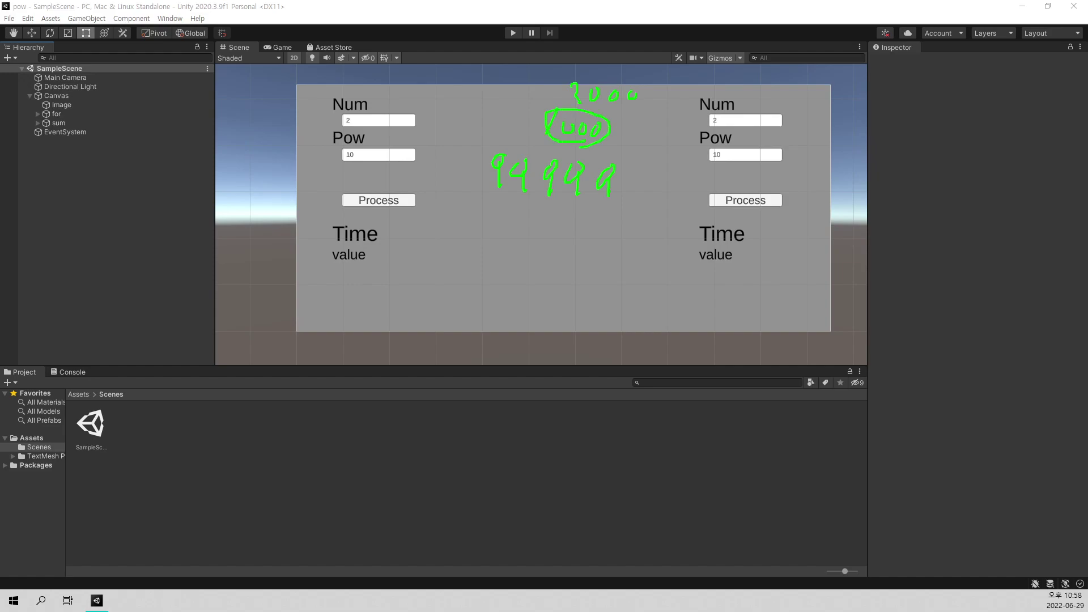
pyautogui.moveTo(572, 105)
pyautogui.mouseDown()
pyautogui.moveTo(645, 88)
pyautogui.moveTo(584, 113)
pyautogui.mouseUp()
pyautogui.moveTo(502, 239)
pyautogui.mouseDown()
pyautogui.moveTo(499, 277)
pyautogui.moveTo(504, 258)
pyautogui.moveTo(575, 247)
pyautogui.mouseUp()
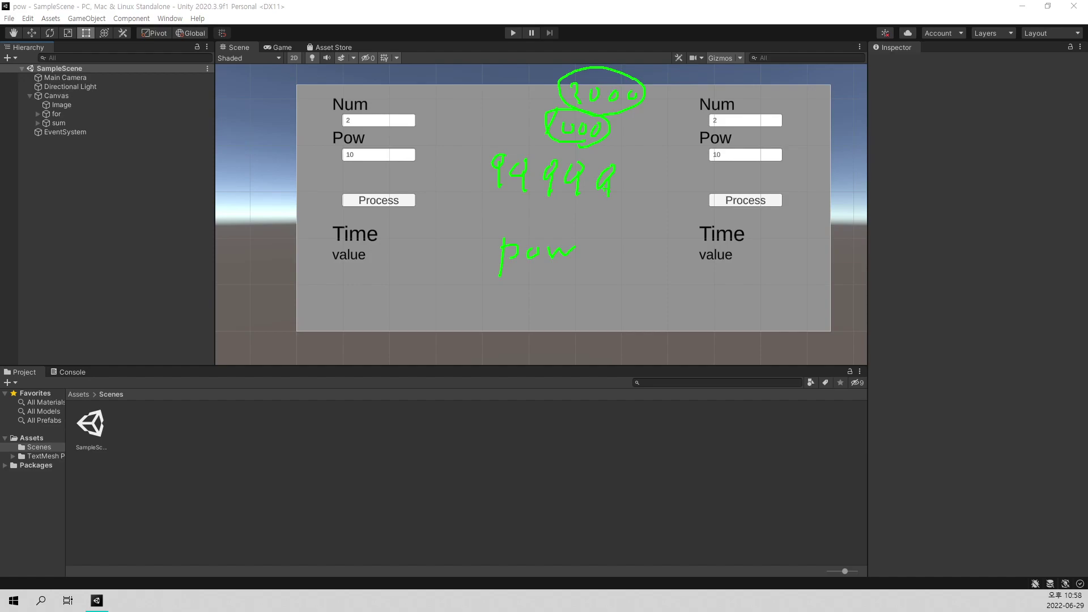
pyautogui.press('Escape')
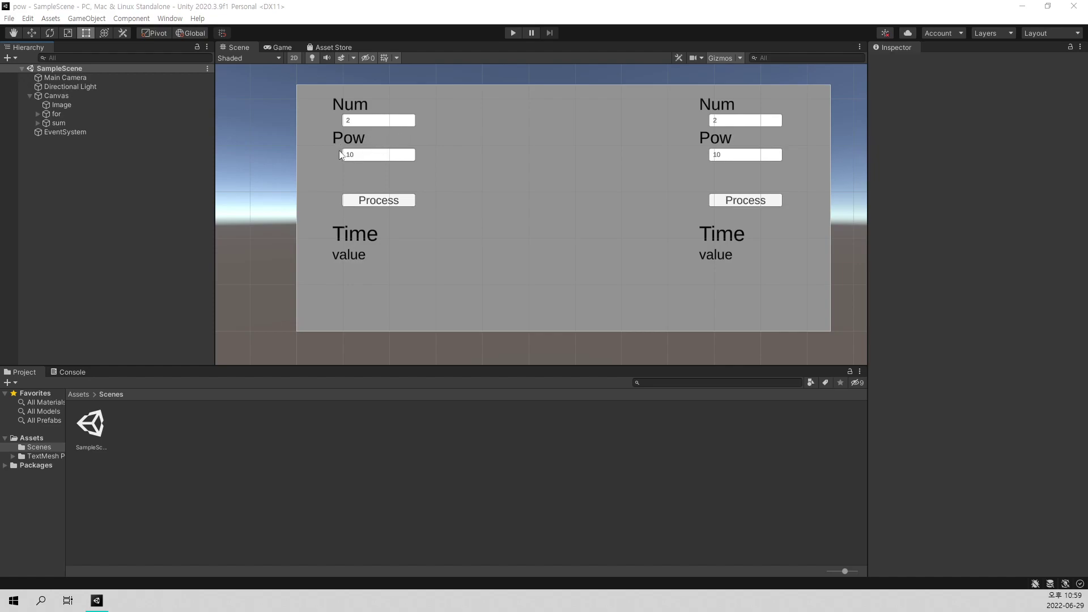
pyautogui.click(506, 34)
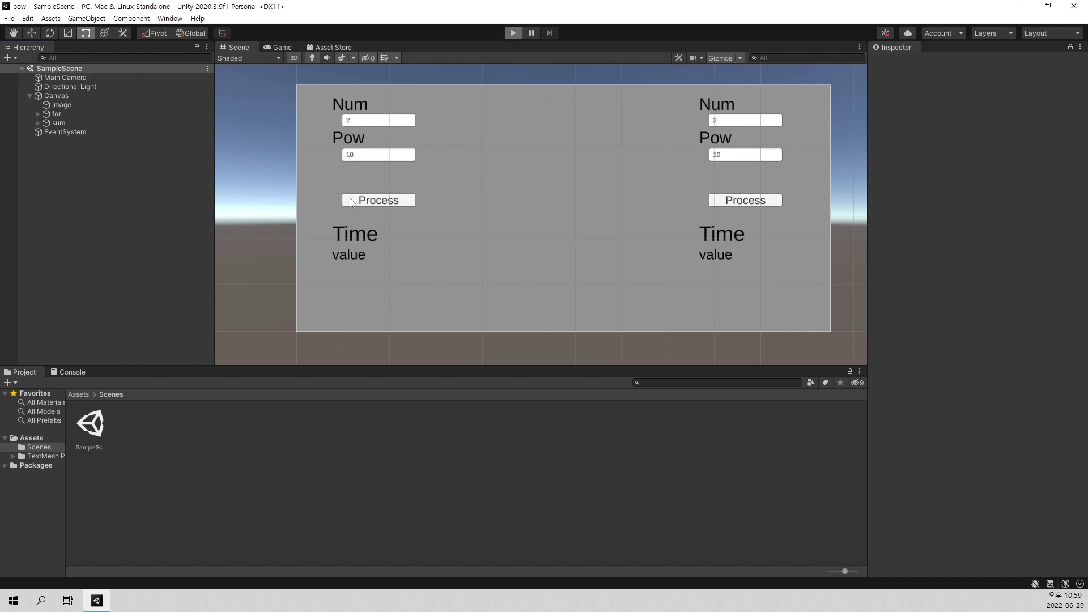
pyautogui.moveTo(371, 276); pyautogui.dragTo(408, 267)
pyautogui.press('Escape')
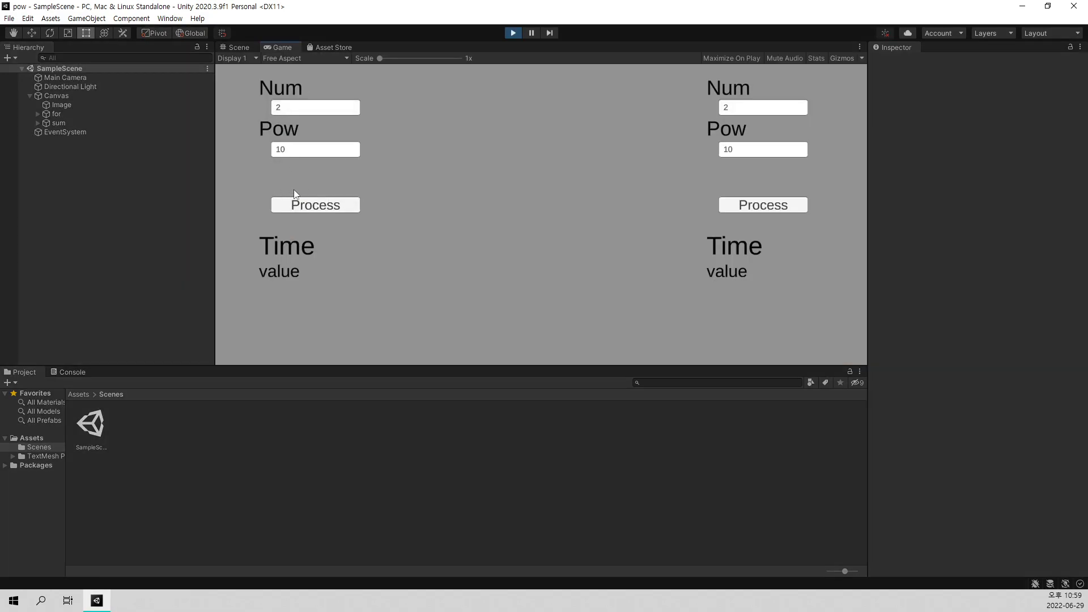
pyautogui.moveTo(314, 300)
pyautogui.mouseDown()
pyautogui.moveTo(387, 190)
pyautogui.moveTo(315, 293)
pyautogui.mouseUp()
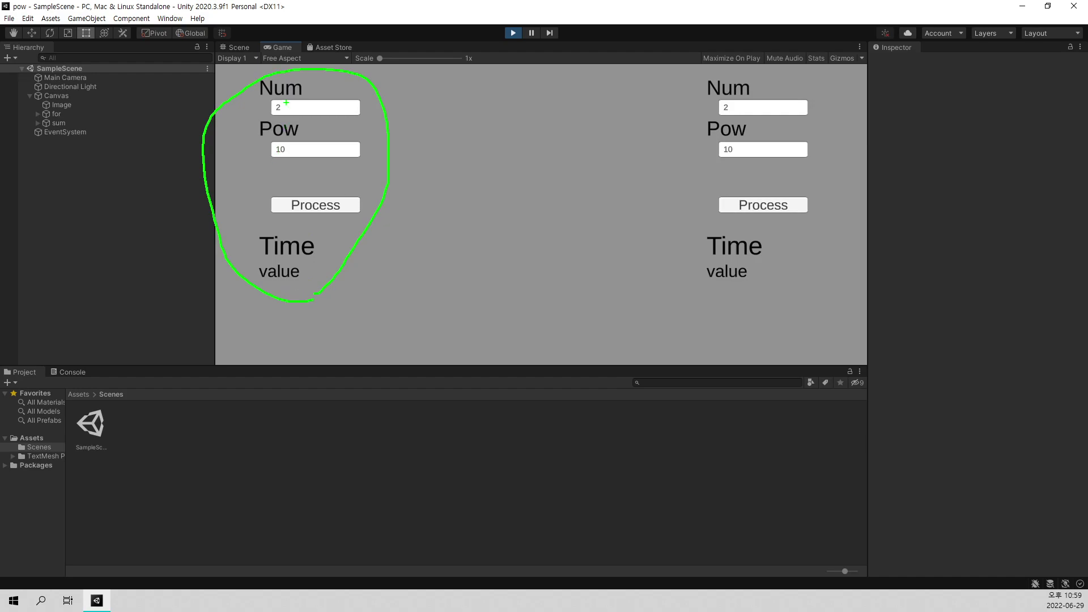
pyautogui.moveTo(287, 115)
pyautogui.mouseDown()
pyautogui.moveTo(279, 93)
pyautogui.moveTo(285, 114)
pyautogui.mouseUp()
pyautogui.moveTo(287, 158)
pyautogui.mouseDown()
pyautogui.moveTo(265, 160)
pyautogui.moveTo(278, 137)
pyautogui.moveTo(291, 158)
pyautogui.mouseUp()
pyautogui.moveTo(448, 115); pyautogui.dragTo(494, 125)
pyautogui.moveTo(502, 113)
pyautogui.mouseDown()
pyautogui.moveTo(502, 135)
pyautogui.moveTo(532, 121)
pyautogui.moveTo(520, 134)
pyautogui.mouseUp()
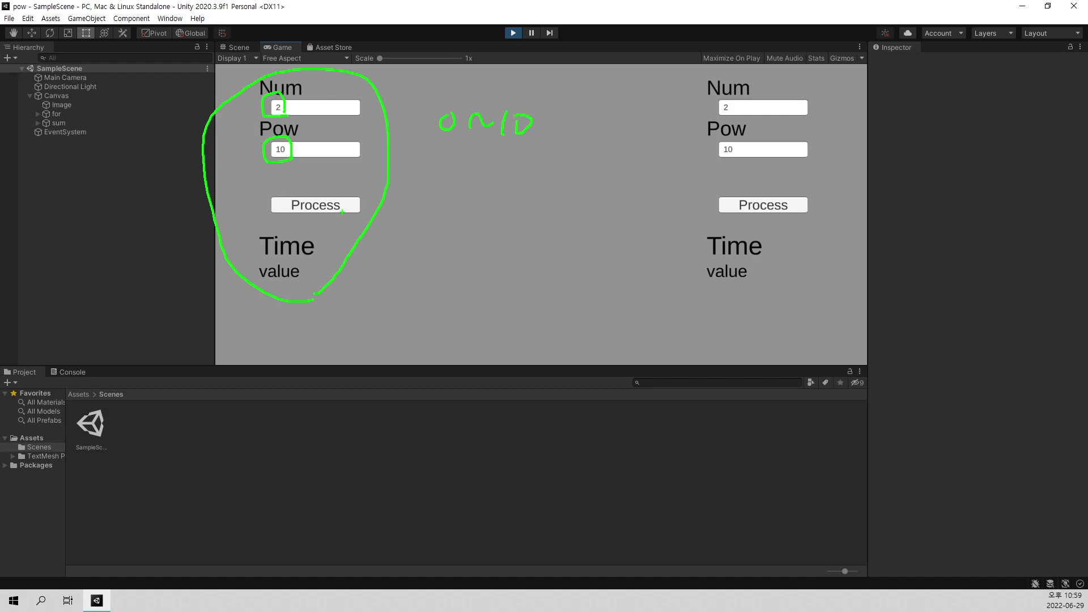
pyautogui.moveTo(321, 199); pyautogui.dragTo(350, 185)
pyautogui.moveTo(262, 283)
pyautogui.mouseDown()
pyautogui.moveTo(272, 262)
pyautogui.moveTo(261, 278)
pyautogui.moveTo(284, 278)
pyautogui.mouseUp()
pyautogui.press('Escape')
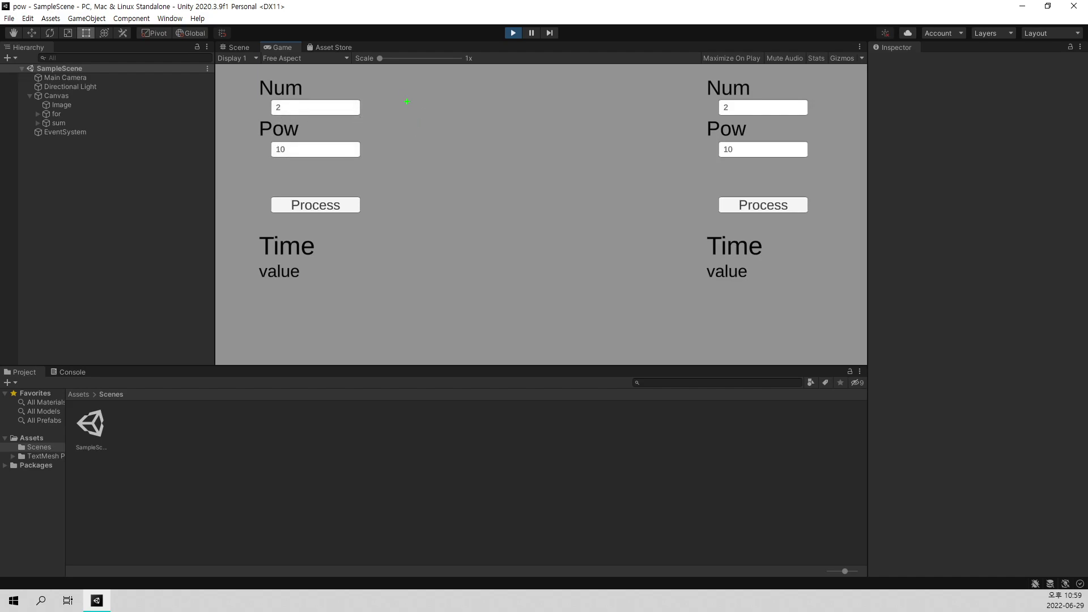
pyautogui.moveTo(404, 89); pyautogui.dragTo(430, 121)
pyautogui.moveTo(431, 83)
pyautogui.mouseDown()
pyautogui.moveTo(450, 134)
pyautogui.moveTo(471, 115)
pyautogui.moveTo(479, 132)
pyautogui.mouseUp()
pyautogui.moveTo(508, 97)
pyautogui.mouseDown()
pyautogui.moveTo(507, 119)
pyautogui.moveTo(538, 117)
pyautogui.mouseUp()
pyautogui.moveTo(529, 111)
pyautogui.mouseDown()
pyautogui.moveTo(530, 143)
pyautogui.moveTo(568, 146)
pyautogui.mouseUp()
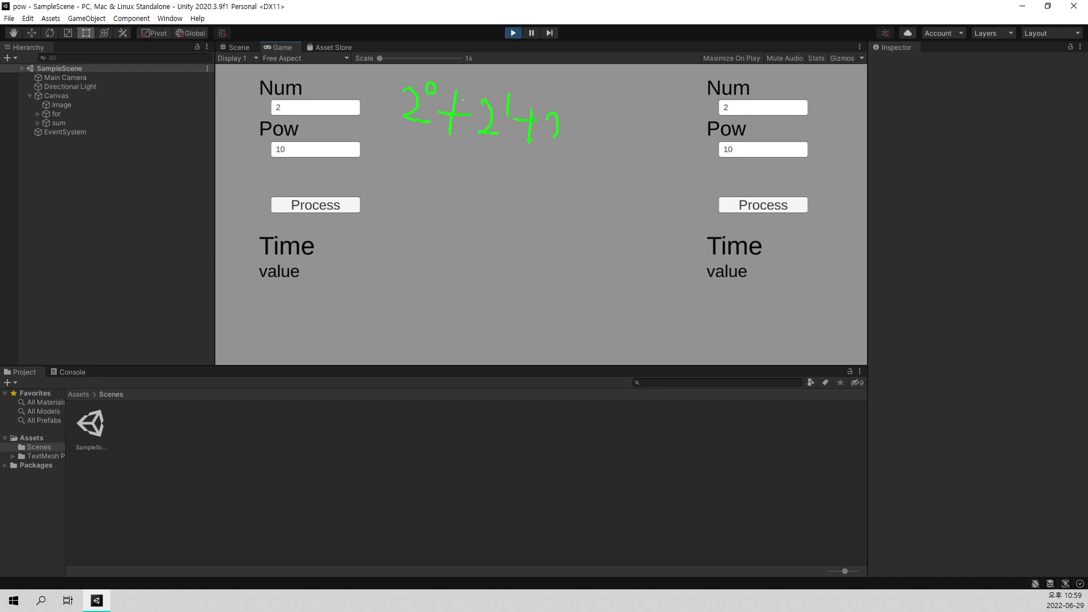
pyautogui.moveTo(572, 108); pyautogui.dragTo(575, 121)
pyautogui.moveTo(655, 131)
pyautogui.mouseDown()
pyautogui.moveTo(662, 162)
pyautogui.moveTo(687, 163)
pyautogui.moveTo(693, 120)
pyautogui.moveTo(701, 137)
pyautogui.mouseUp()
pyautogui.moveTo(400, 76)
pyautogui.mouseDown()
pyautogui.moveTo(391, 120)
pyautogui.moveTo(725, 136)
pyautogui.moveTo(397, 74)
pyautogui.mouseUp()
pyautogui.moveTo(398, 143)
pyautogui.mouseDown()
pyautogui.moveTo(367, 189)
pyautogui.moveTo(377, 190)
pyautogui.mouseUp()
pyautogui.press('Escape')
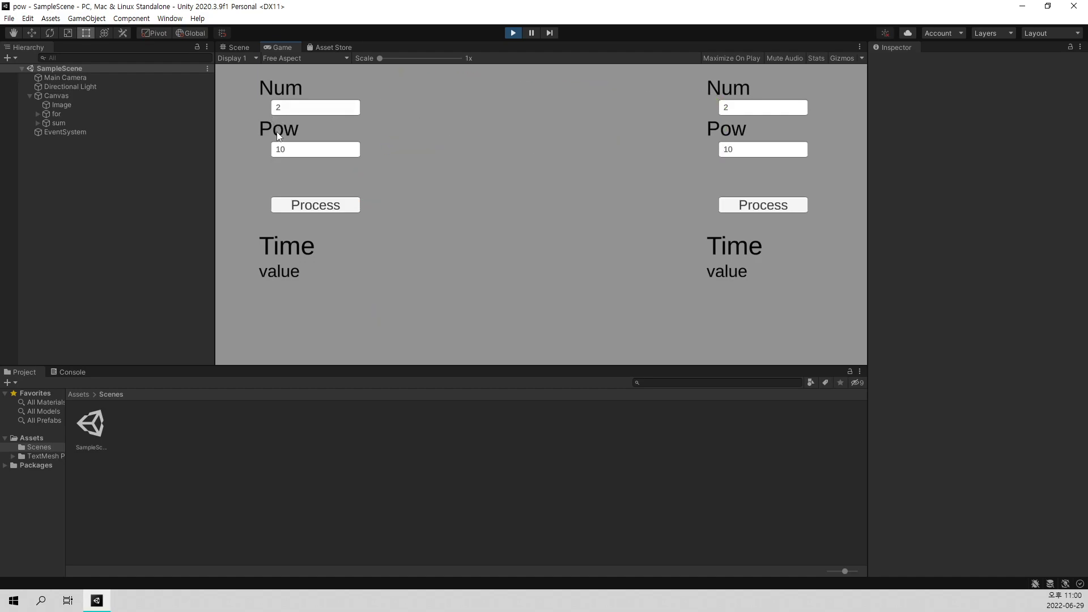
# - Run the left calculator with Pow 1
pyautogui.click(276, 109)
pyautogui.click(289, 151)
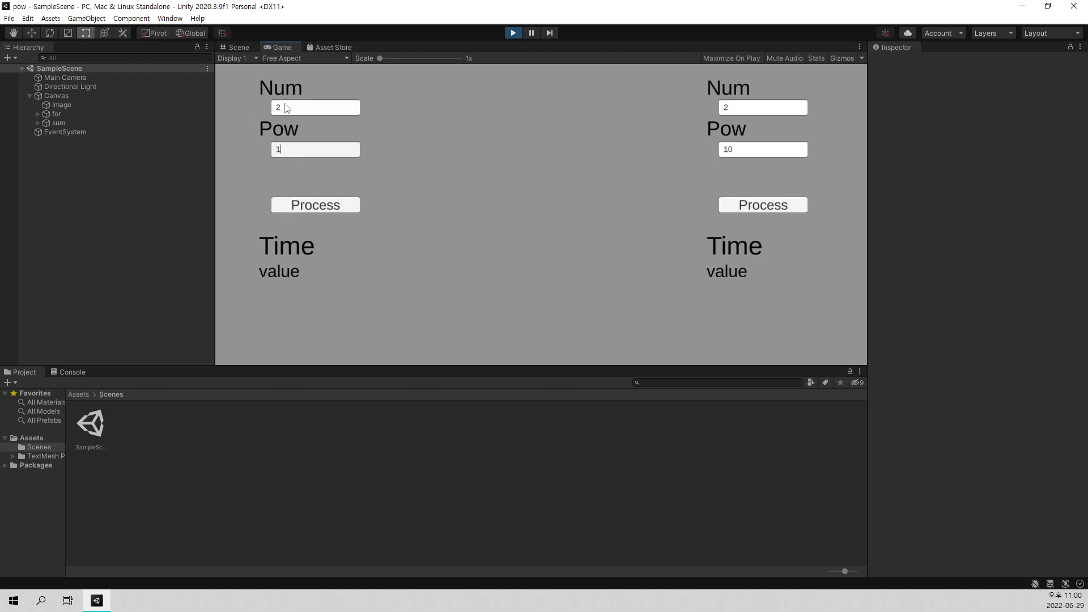
pyautogui.click(320, 204)
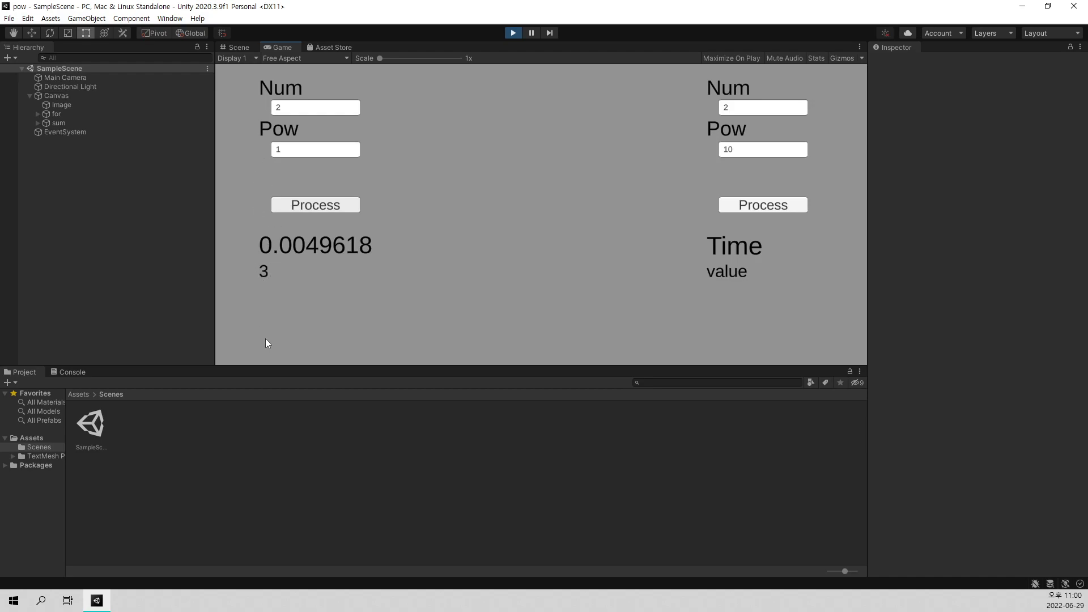
# - Run the left calculator with Pow 10 and mark its 0.0009991 time and 2047 result
pyautogui.click(317, 149)
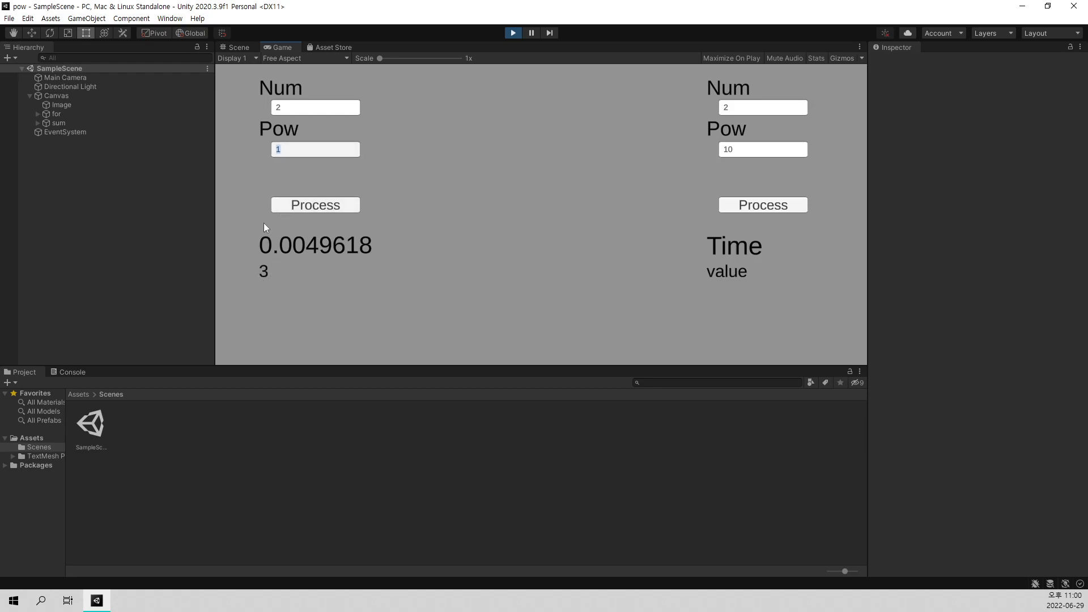
pyautogui.write('10')
pyautogui.click(302, 209)
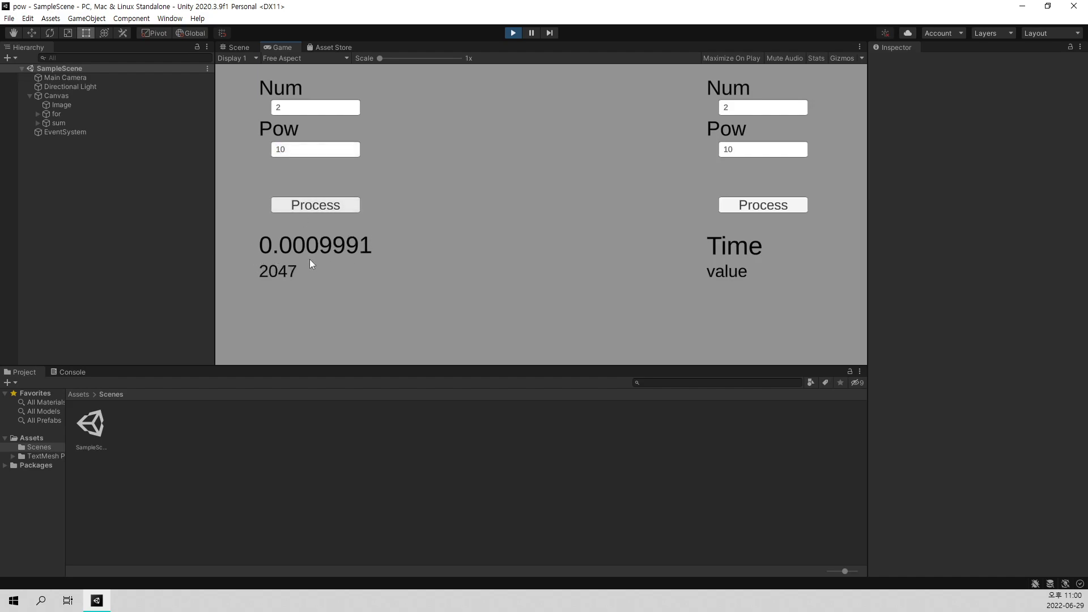
pyautogui.moveTo(334, 262)
pyautogui.mouseDown()
pyautogui.moveTo(247, 259)
pyautogui.moveTo(343, 234)
pyautogui.moveTo(356, 263)
pyautogui.mouseUp()
pyautogui.moveTo(256, 286); pyautogui.dragTo(292, 285)
# - Edit the left Pow value from 10 to 100
pyautogui.click(292, 147)
pyautogui.click(291, 152)
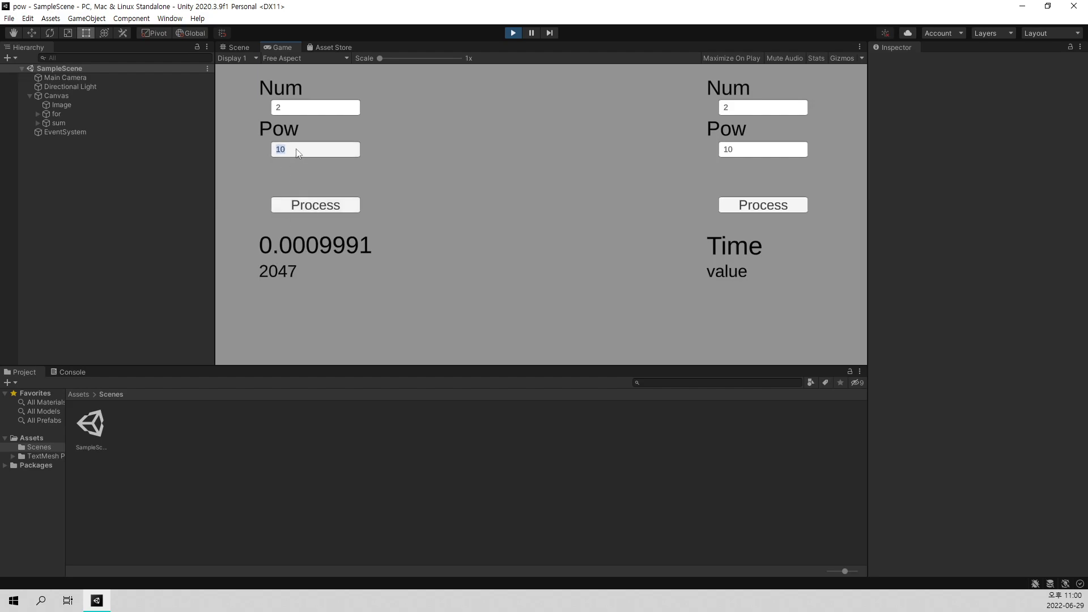
pyautogui.click(297, 152)
pyautogui.write('00')
pyautogui.press('BackSpace')
# - Run the left calculator with Pow 100, then with Pow 1000
pyautogui.click(341, 208)
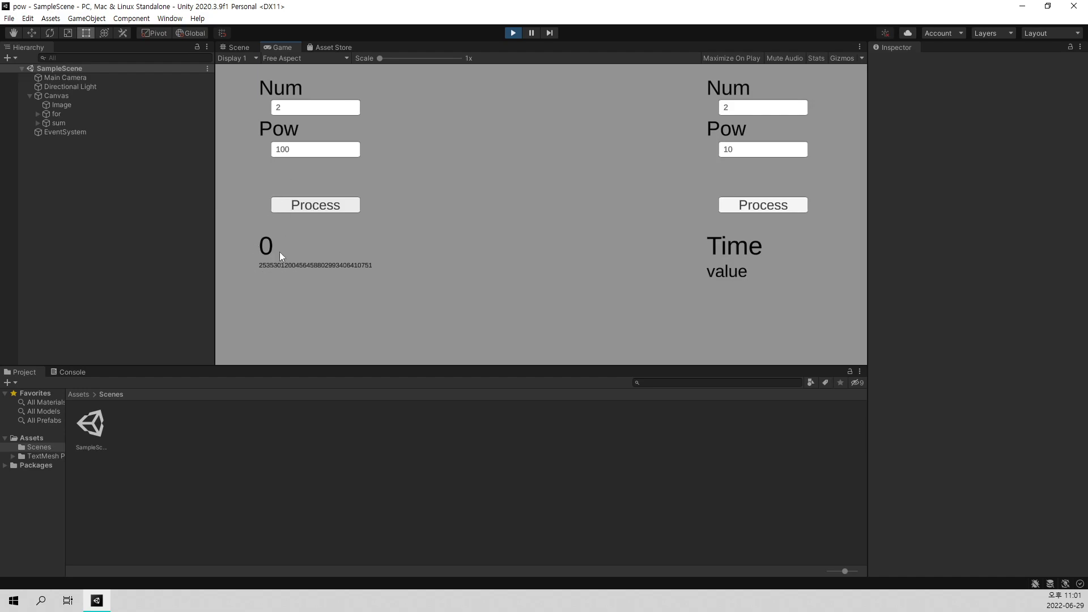
pyautogui.click(290, 152)
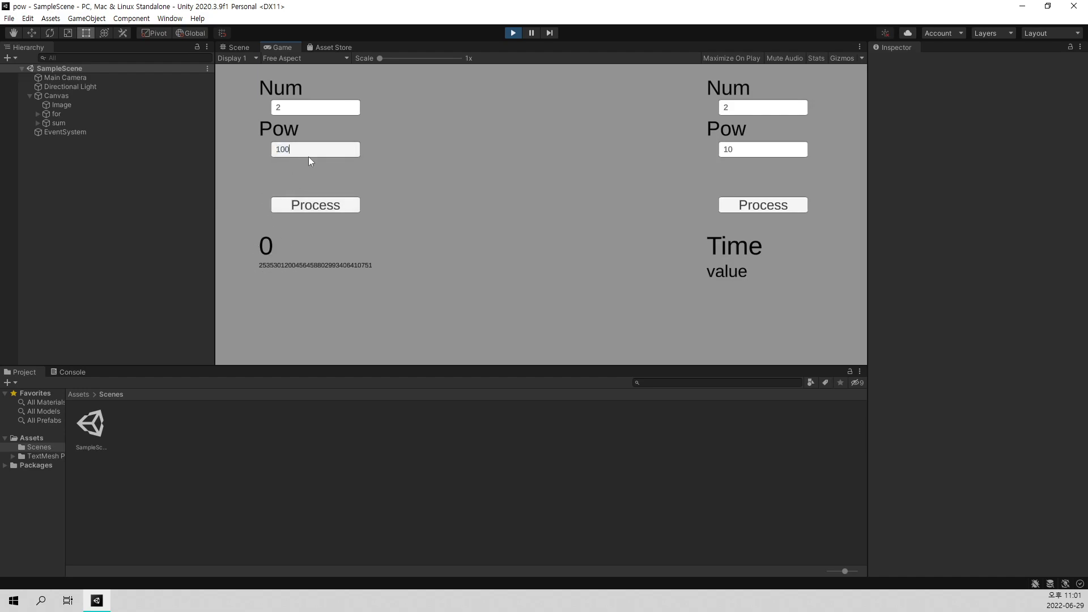
pyautogui.write('0')
pyautogui.click(316, 204)
pyautogui.click(323, 206)
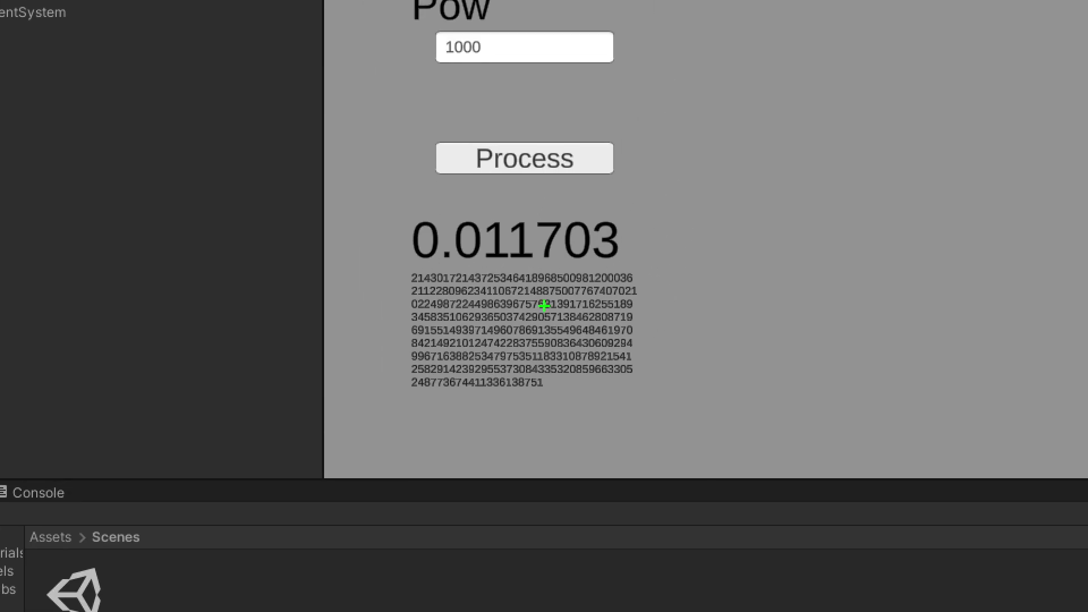
# - Underline the 0.011703 time and mark the long digit result, then clear the notes
pyautogui.moveTo(412, 264); pyautogui.dragTo(635, 261)
pyautogui.moveTo(412, 259); pyautogui.dragTo(674, 263)
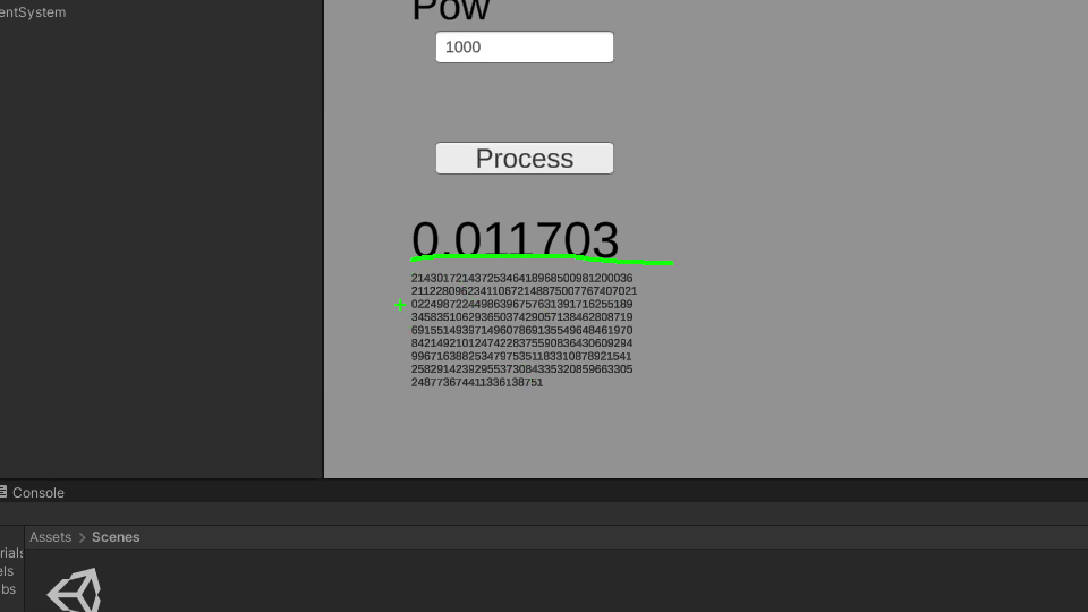
pyautogui.moveTo(405, 271); pyautogui.dragTo(415, 395)
pyautogui.press('Escape')
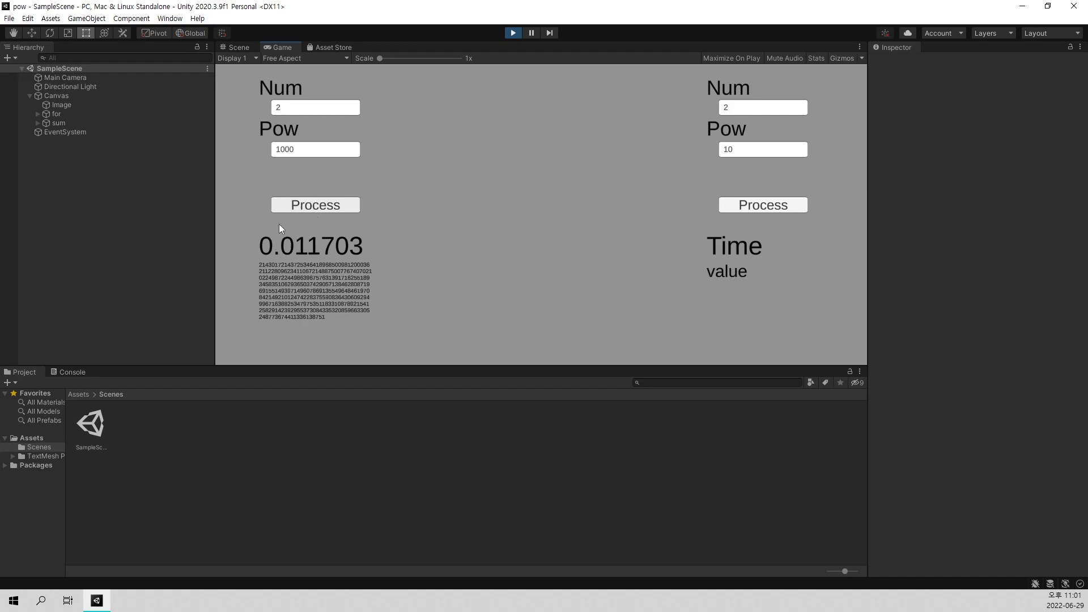
# - Change the left Pow from 1000 to 5000 and run the calculation
pyautogui.click(295, 149)
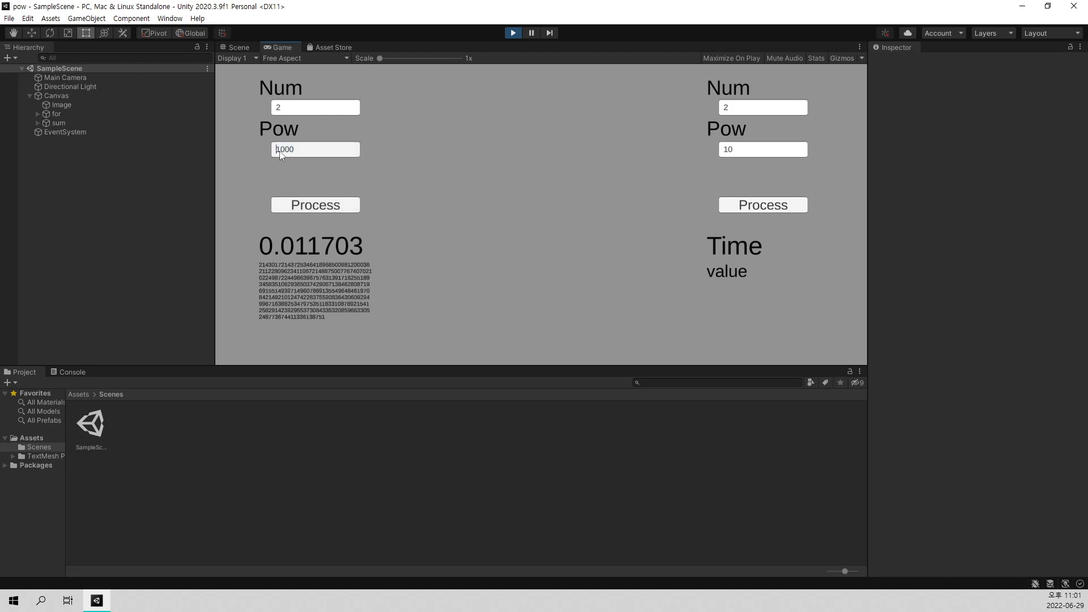
pyautogui.press('BackSpace')
pyautogui.write('5')
pyautogui.click(316, 206)
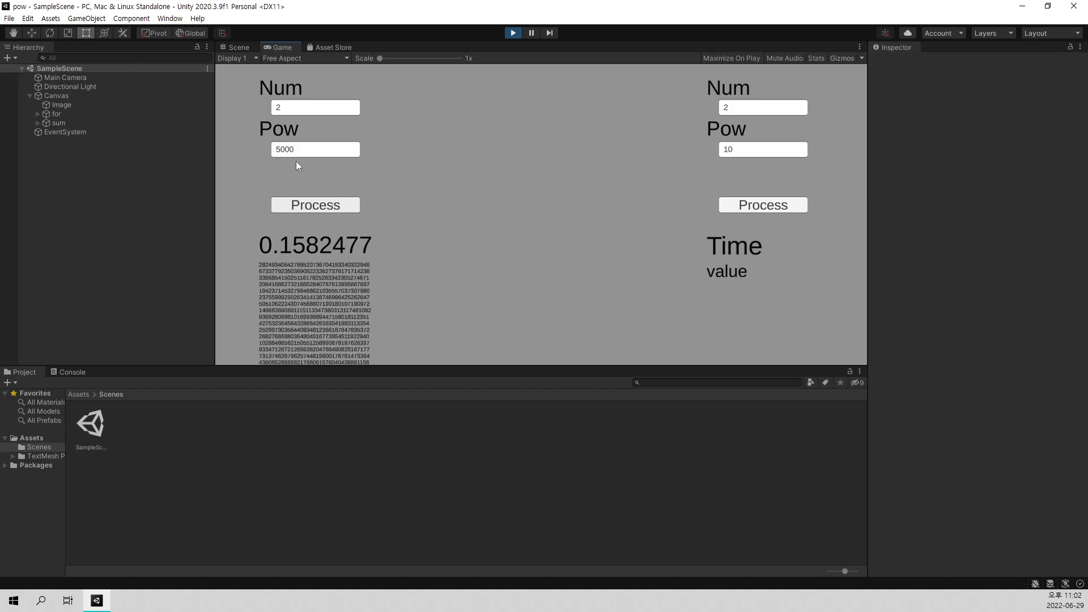
# - Select the leading 5 of the left Pow and sketch a 2⁰ ~ 2³⁰⁰⁰⁰ range note
pyautogui.click(284, 150)
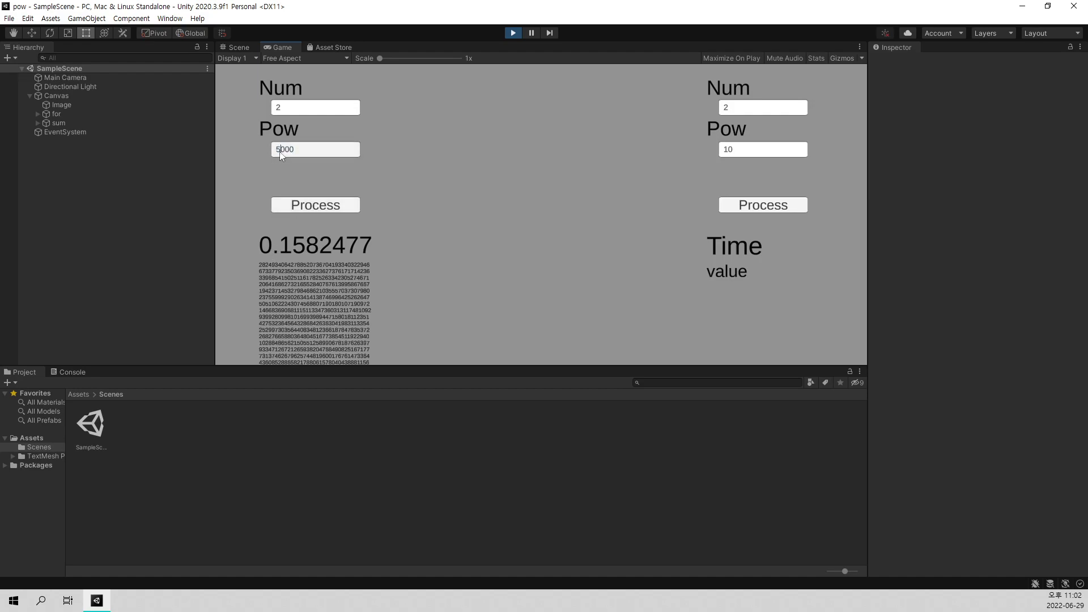
pyautogui.moveTo(280, 155); pyautogui.dragTo(276, 153)
pyautogui.write('30000')
pyautogui.moveTo(390, 105); pyautogui.dragTo(425, 136)
pyautogui.moveTo(426, 97)
pyautogui.mouseDown()
pyautogui.moveTo(432, 104)
pyautogui.moveTo(428, 90)
pyautogui.mouseUp()
pyautogui.moveTo(447, 120)
pyautogui.mouseDown()
pyautogui.moveTo(491, 104)
pyautogui.moveTo(505, 133)
pyautogui.mouseUp()
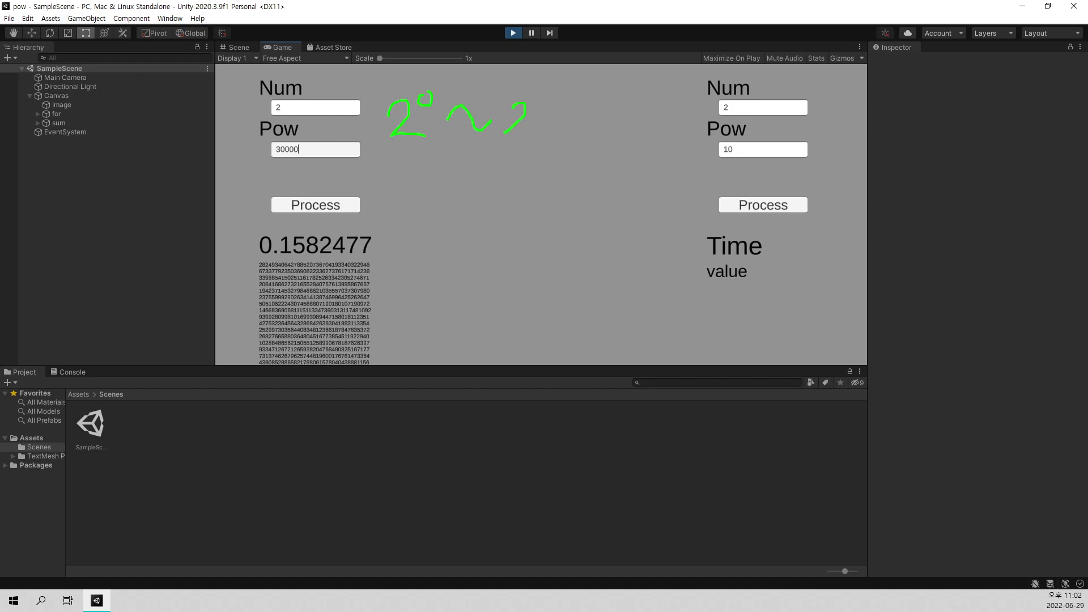
pyautogui.moveTo(536, 86)
pyautogui.mouseDown()
pyautogui.moveTo(539, 103)
pyautogui.moveTo(559, 93)
pyautogui.moveTo(586, 105)
pyautogui.mouseUp()
pyautogui.moveTo(596, 97); pyautogui.dragTo(593, 106)
# - Clear the notes and run the left calculator with Pow 30000, taking 9.6907816
pyautogui.press('Escape')
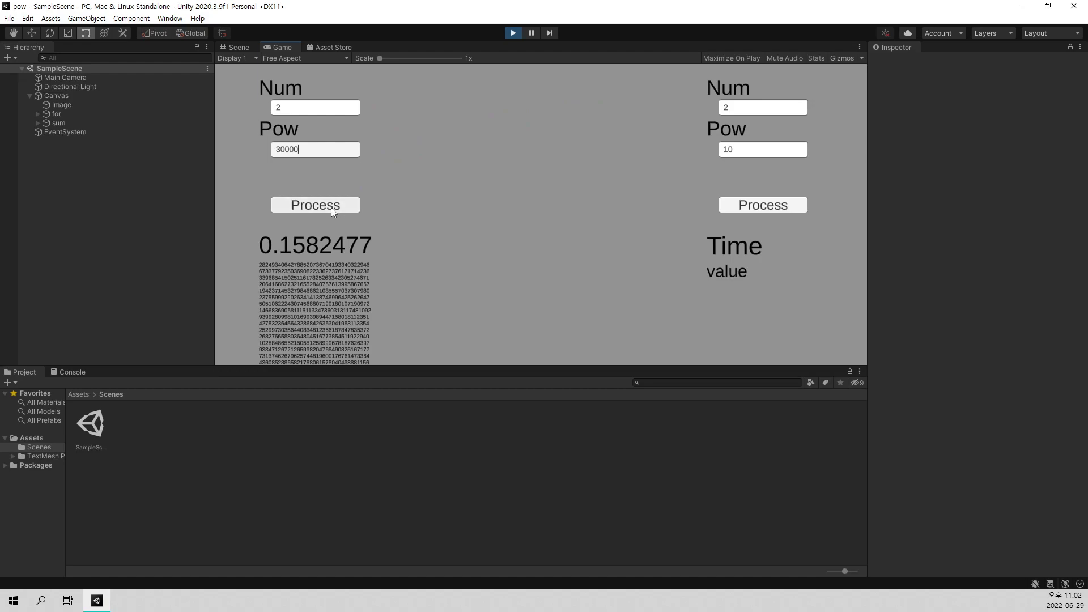
pyautogui.click(328, 204)
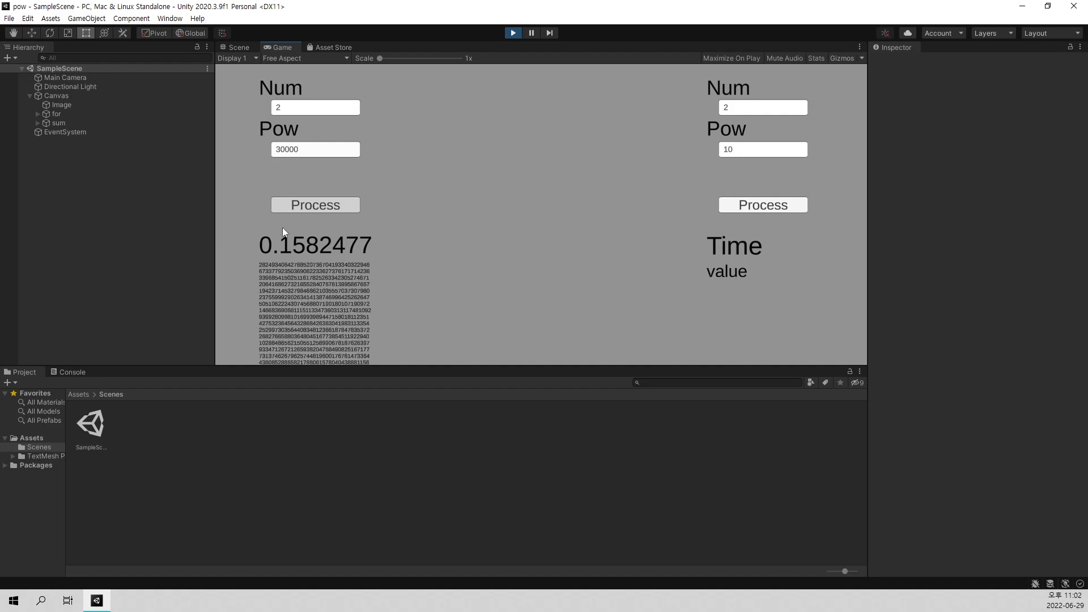
pyautogui.click(282, 211)
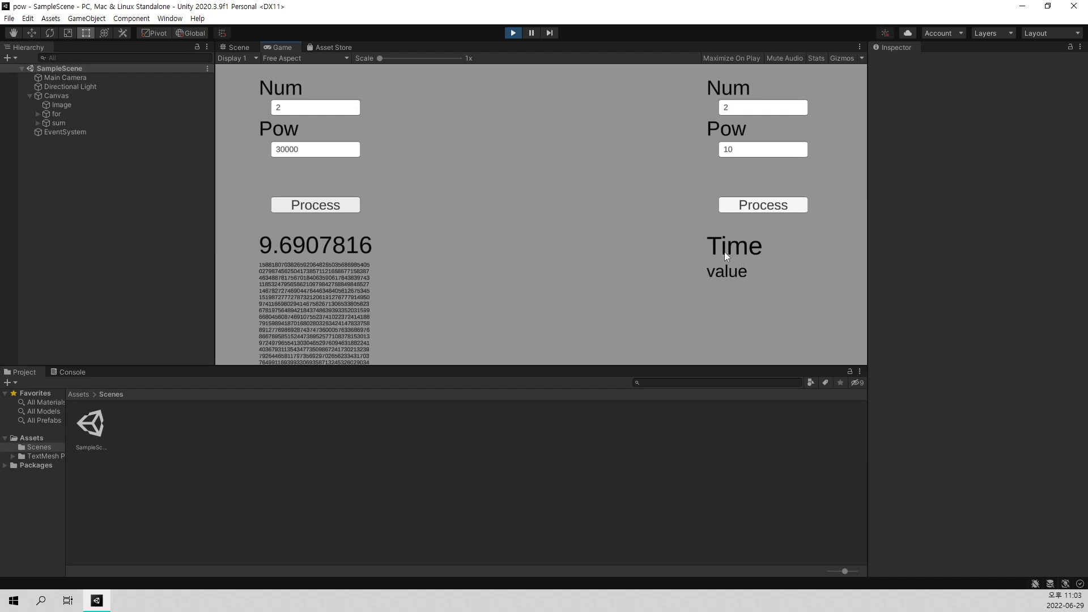
# - Circle the right calculator, set its Pow to 1 and run it
pyautogui.moveTo(793, 312); pyautogui.dragTo(808, 311)
pyautogui.click(731, 149)
pyautogui.write('3')
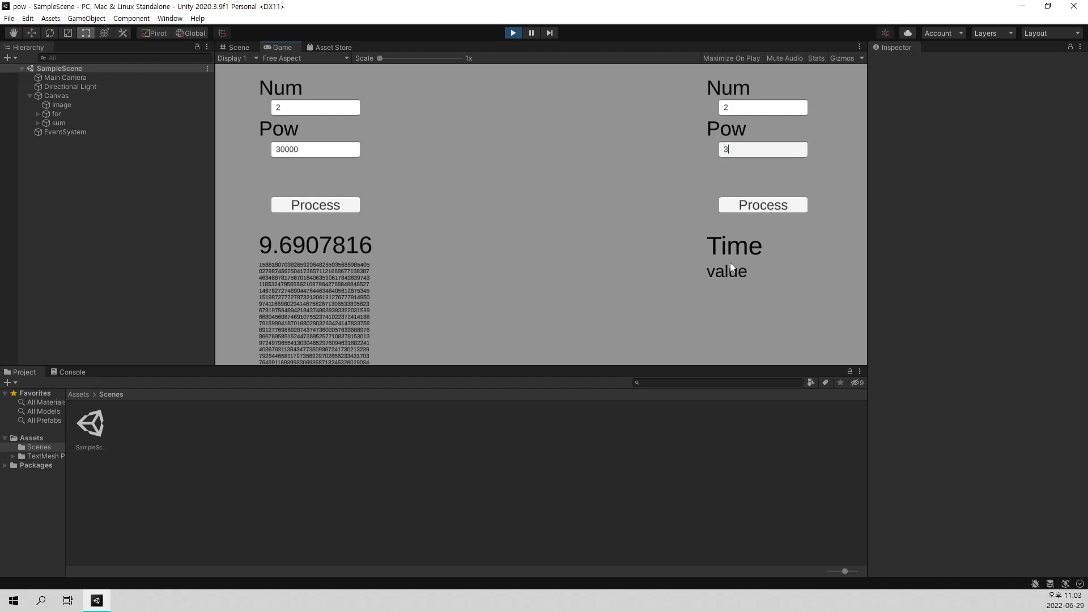
pyautogui.press('BackSpace')
pyautogui.write('1')
pyautogui.click(749, 208)
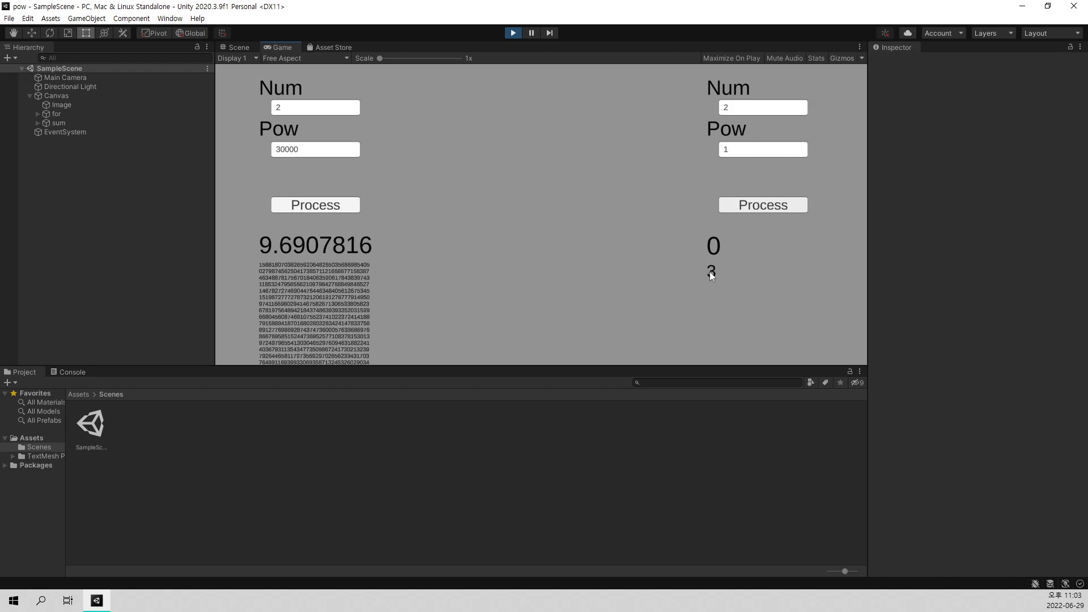
# - Run the right calculator with Pow 10, giving time 0.0009972 and result 2047
pyautogui.click(731, 150)
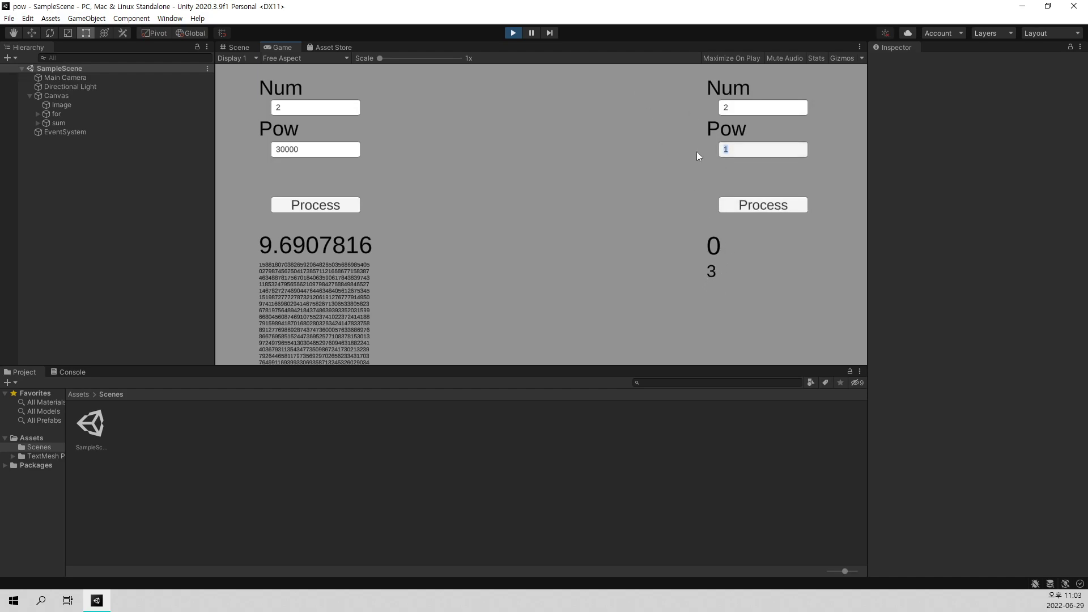
pyautogui.write('10')
pyautogui.click(746, 206)
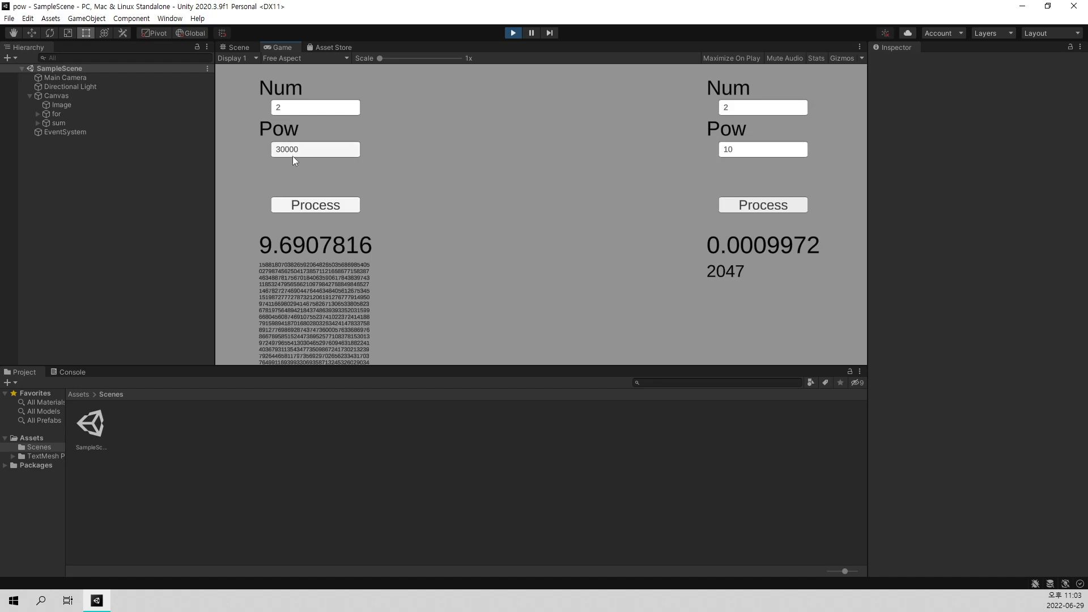
# - Run the right calculator with Pow 30000 and underline both times, 9.6907816 and 0.0089781
pyautogui.click(748, 152)
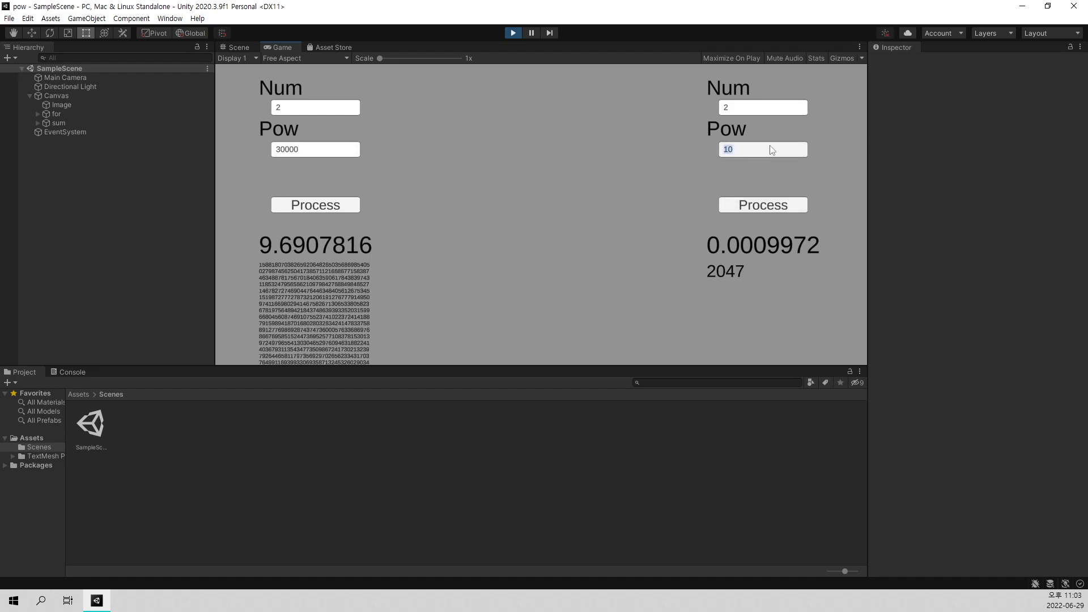
pyautogui.write('30000')
pyautogui.click(757, 205)
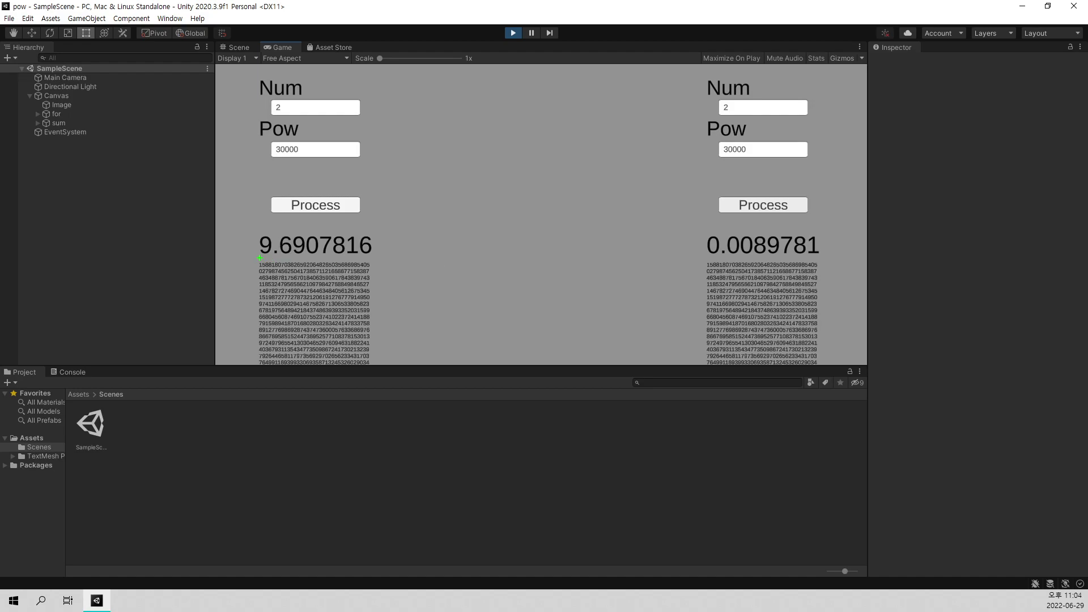
pyautogui.moveTo(260, 258); pyautogui.dragTo(304, 257)
pyautogui.moveTo(706, 256); pyautogui.dragTo(735, 256)
pyautogui.press('Escape')
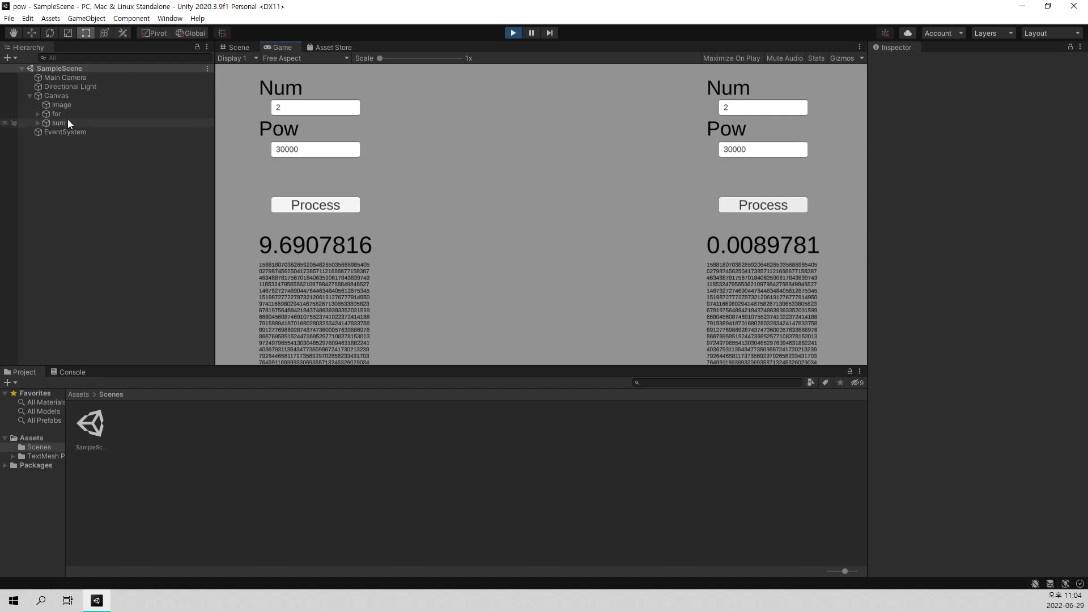
# - Select the left result text object and inspect its digits in the Inspector's Text Input
pyautogui.click(237, 49)
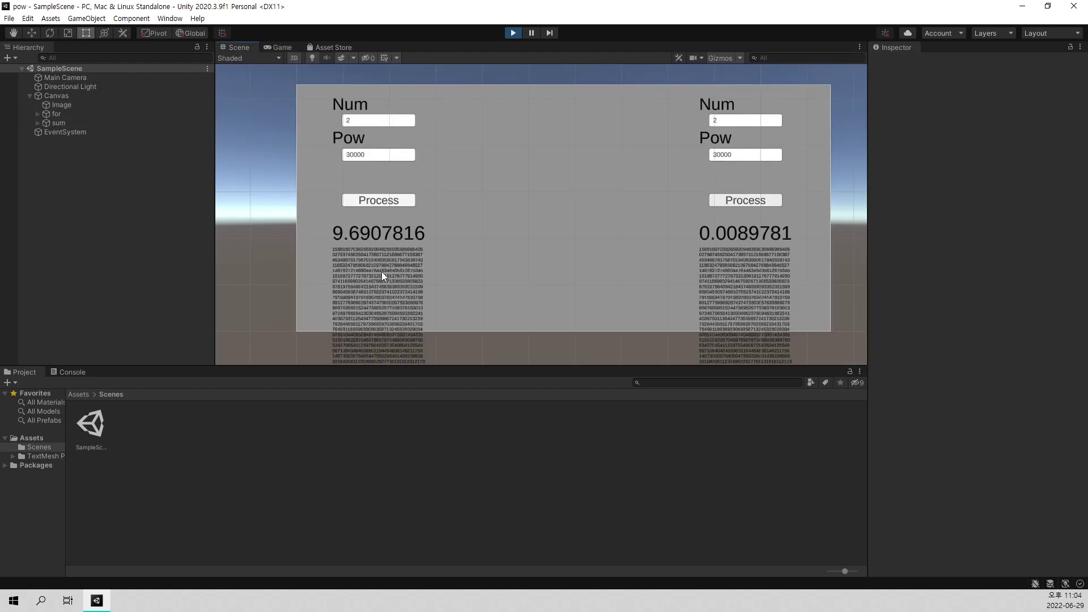
pyautogui.click(382, 271)
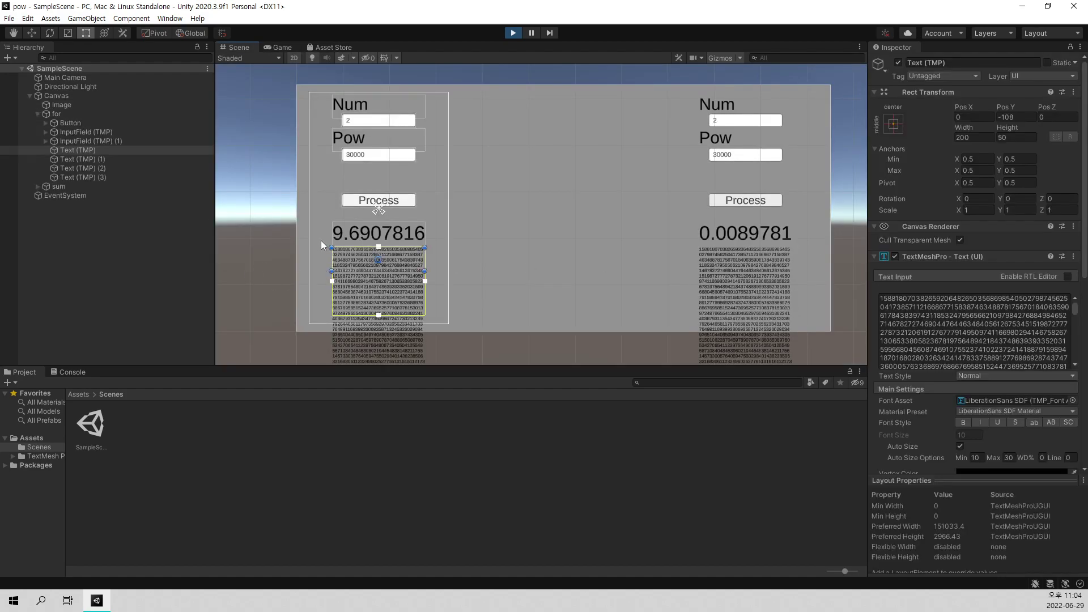
pyautogui.scroll(3, 322, 245)
pyautogui.scroll(2, 340, 255)
pyautogui.scroll(5, 323, 241)
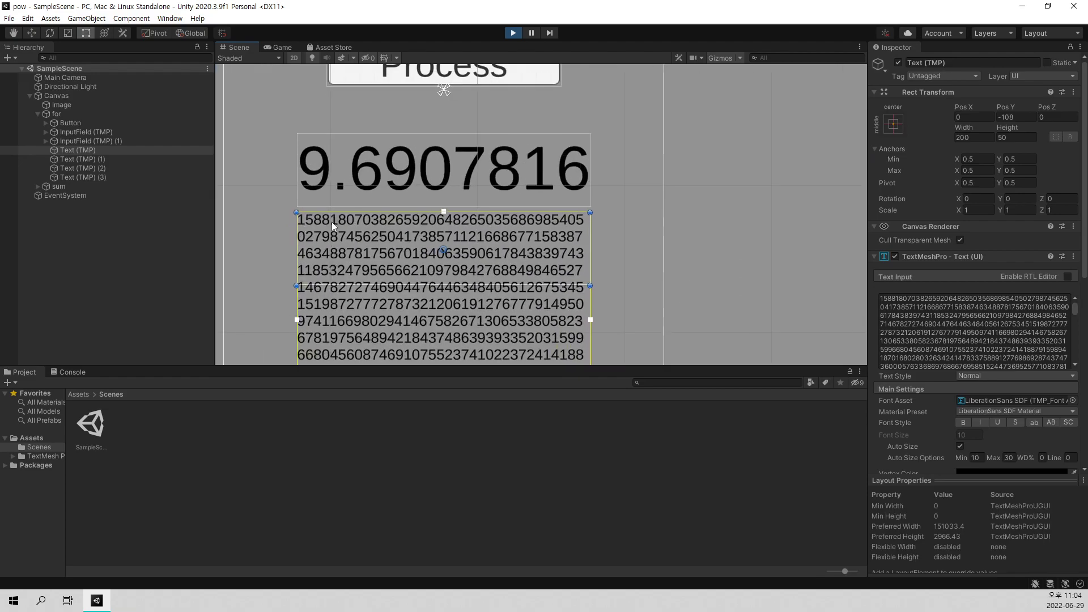
pyautogui.click(890, 308)
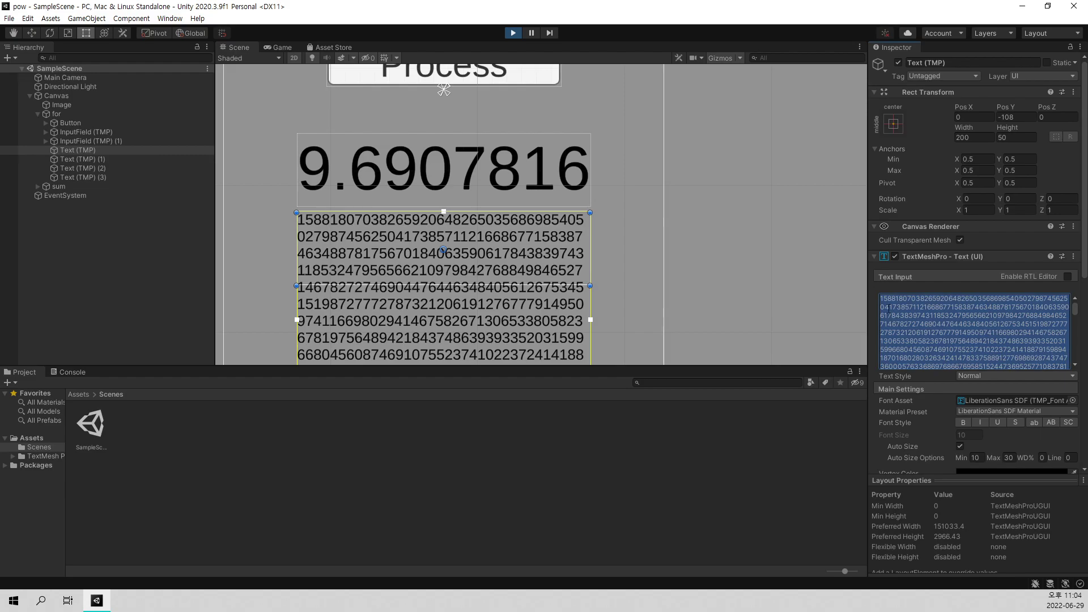
pyautogui.click(928, 308)
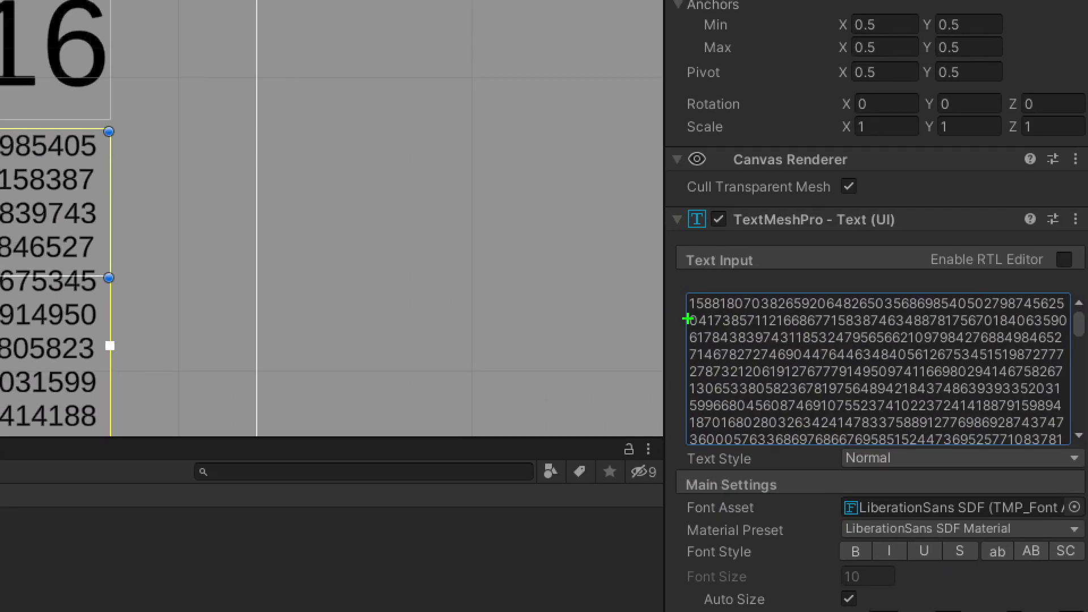
# - Underline a line of digits, then select the right method's result text object
pyautogui.moveTo(688, 318); pyautogui.dragTo(737, 321)
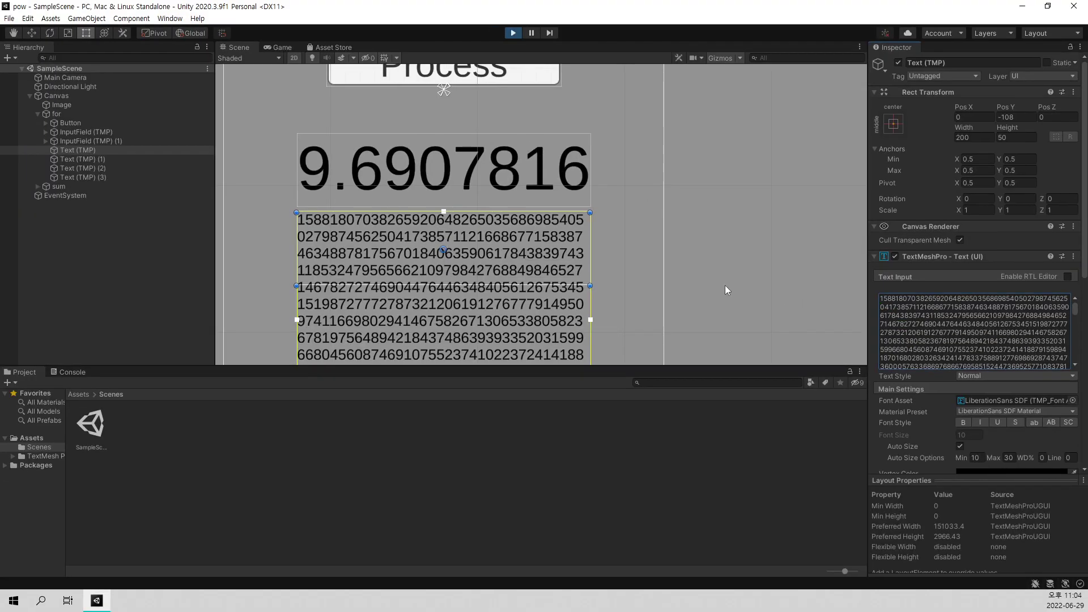
pyautogui.scroll(-2, 480, 230)
pyautogui.scroll(-2, 657, 238)
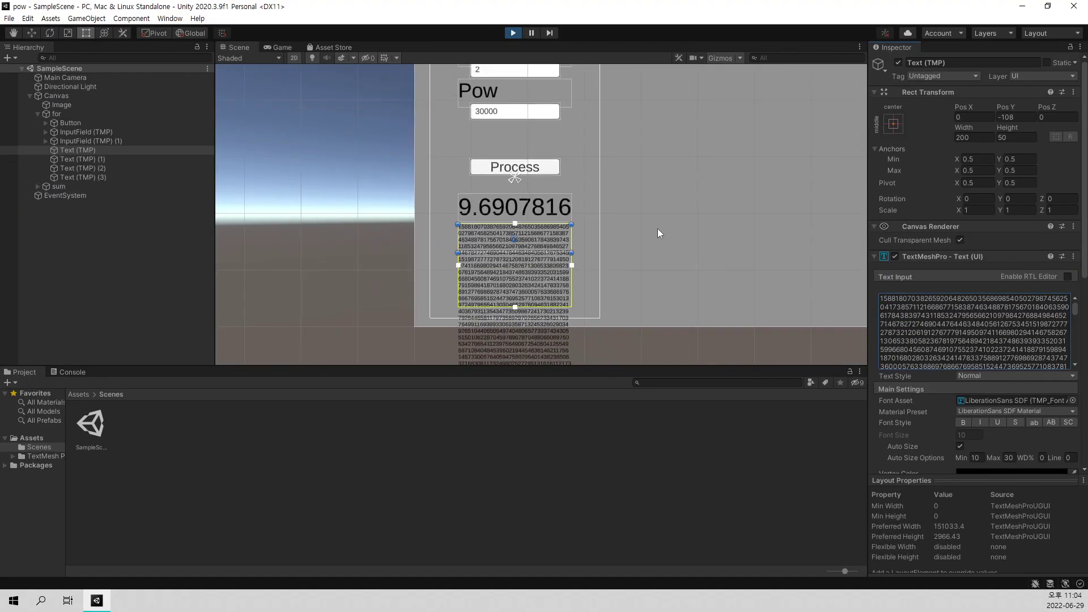
pyautogui.click(648, 236)
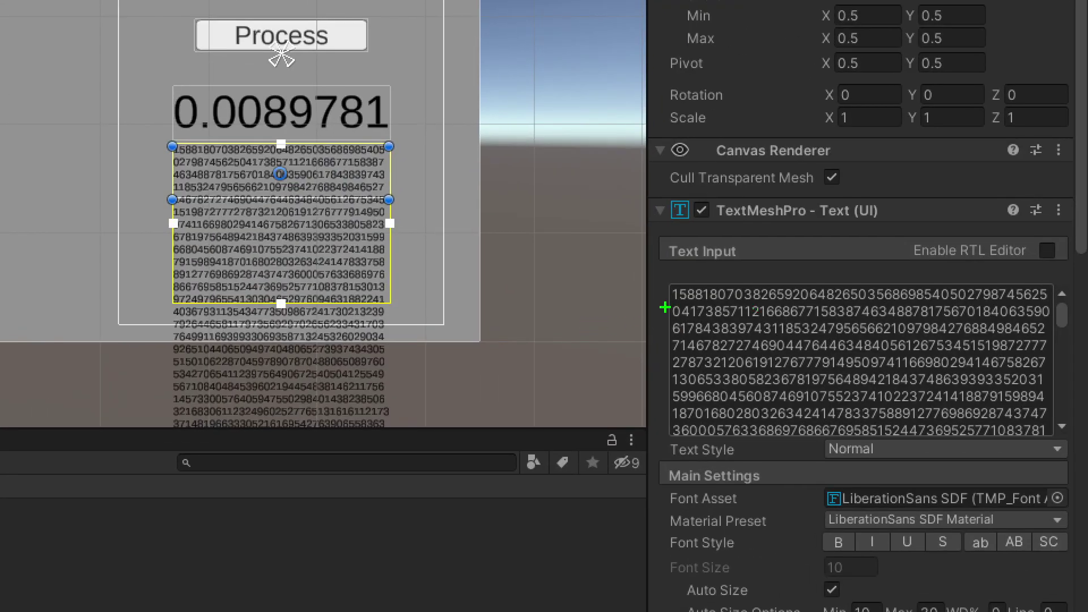
pyautogui.moveTo(666, 307); pyautogui.dragTo(715, 304)
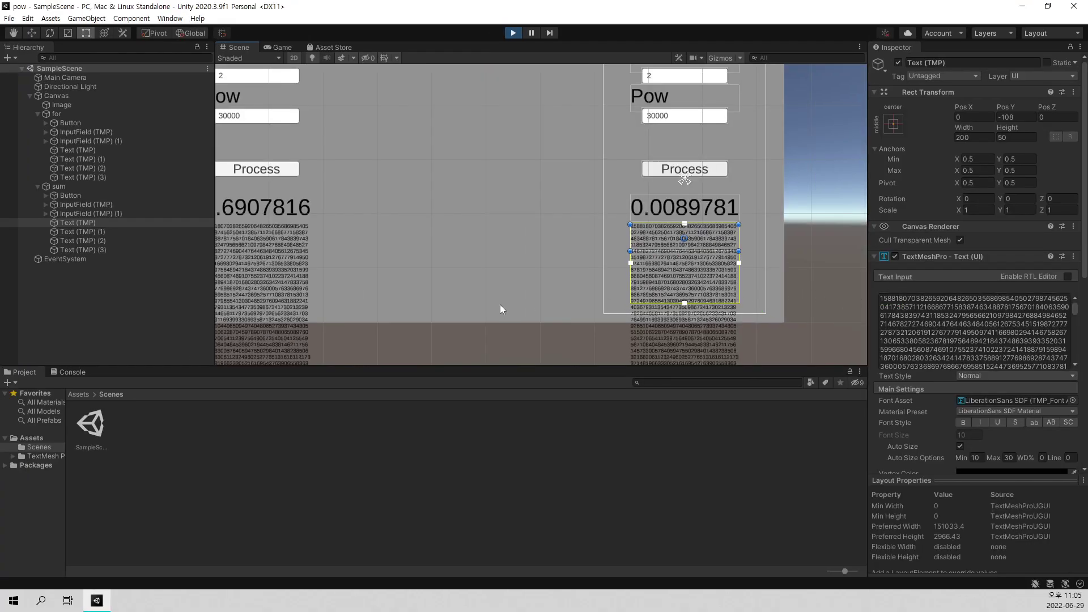
pyautogui.scroll(-8, 907, 317)
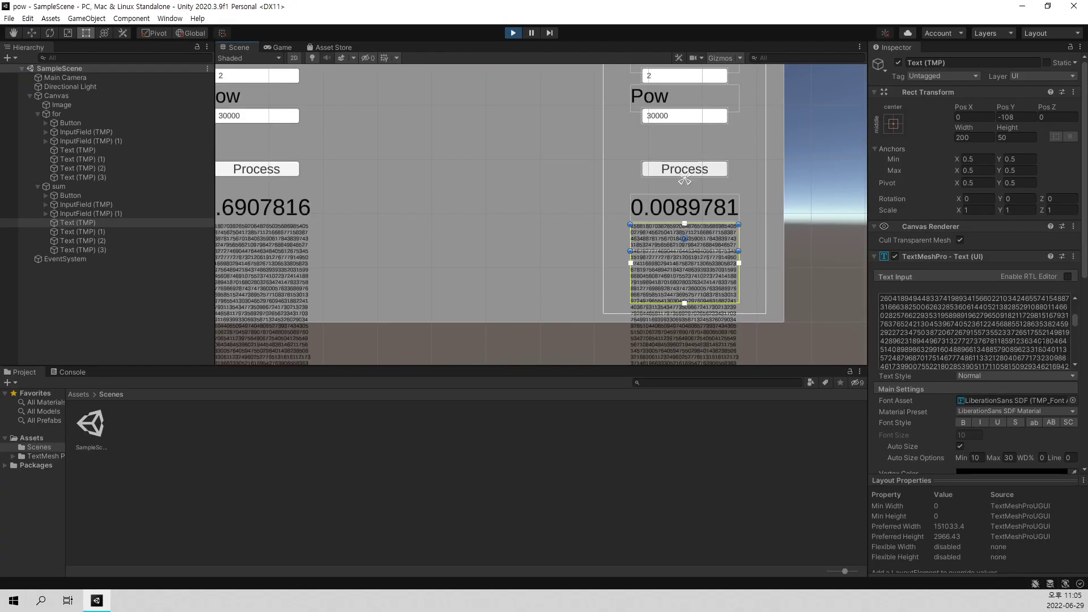
pyautogui.scroll(-2, 975, 331)
pyautogui.scroll(-2, 976, 332)
pyautogui.scroll(-2, 975, 332)
pyautogui.scroll(-2, 976, 331)
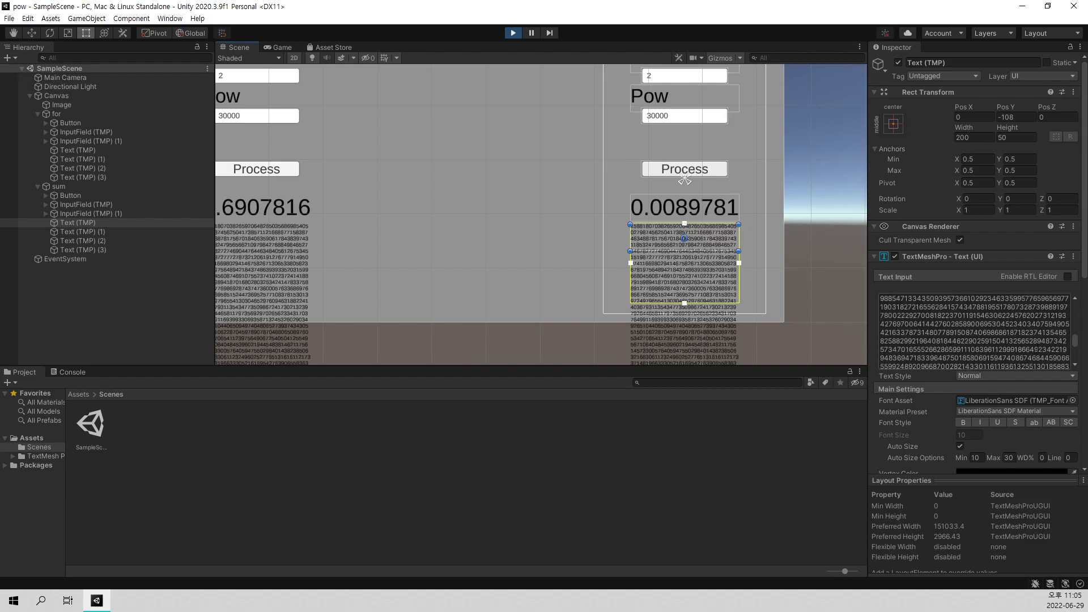
pyautogui.scroll(-4, 975, 332)
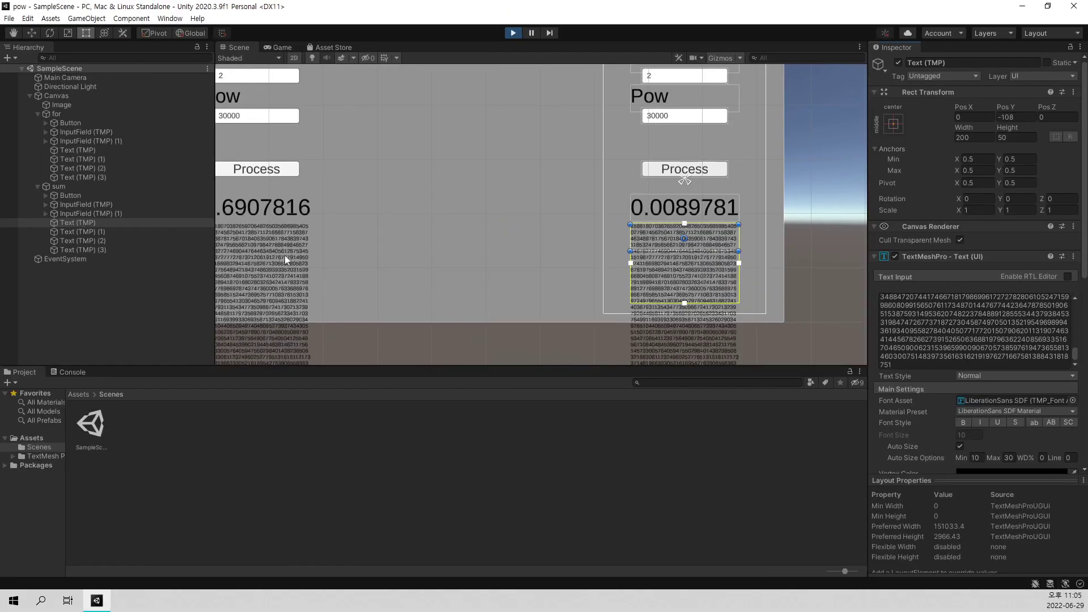
# - Select the left method's Text (TMP) result under 'for' and zoom the Scene out to the whole canvas
pyautogui.click(250, 250)
pyautogui.scroll(-3, 258, 264)
pyautogui.scroll(-3, 283, 273)
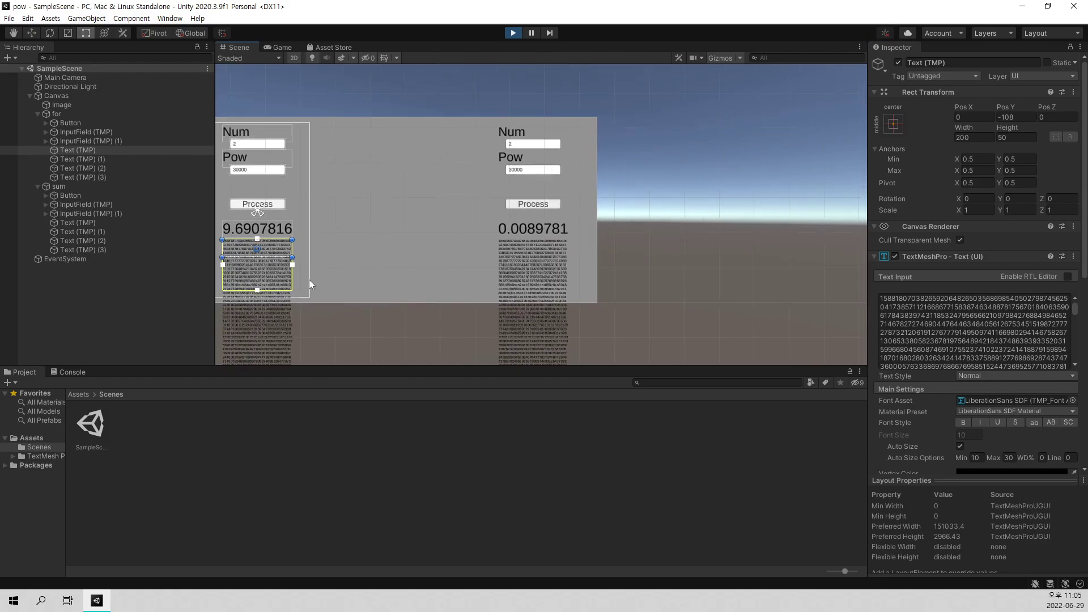
pyautogui.scroll(-2, 363, 269)
pyautogui.scroll(2, 365, 236)
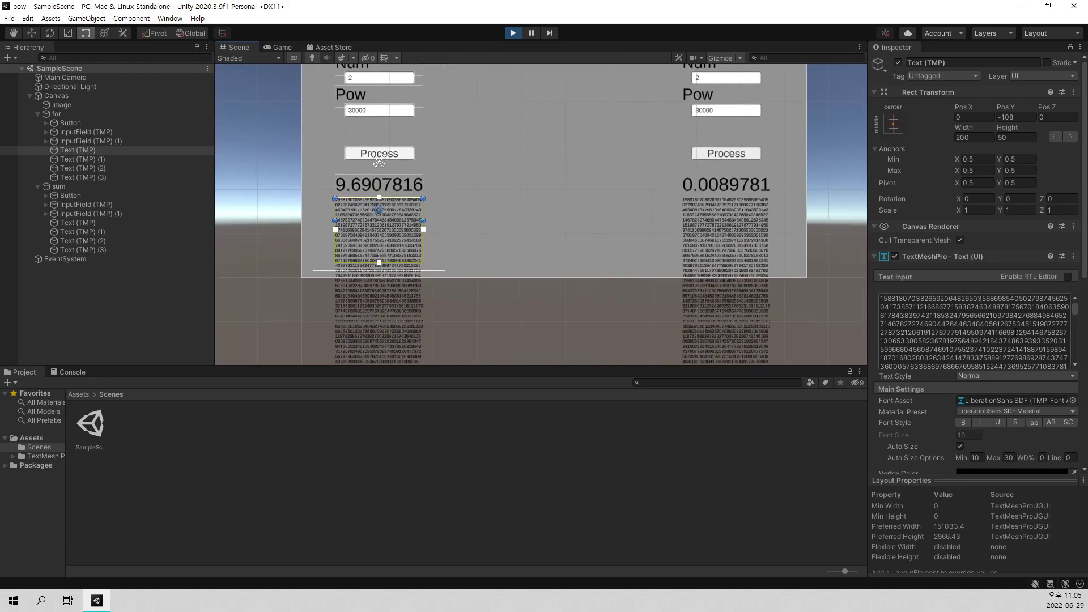
# - Scroll the Inspector's Text Input to the end, revealing the Pow 30000 digits ending in …1818751
pyautogui.scroll(-2, 975, 332)
pyautogui.scroll(-2, 975, 331)
pyautogui.scroll(-2, 975, 332)
pyautogui.scroll(-2, 975, 332)
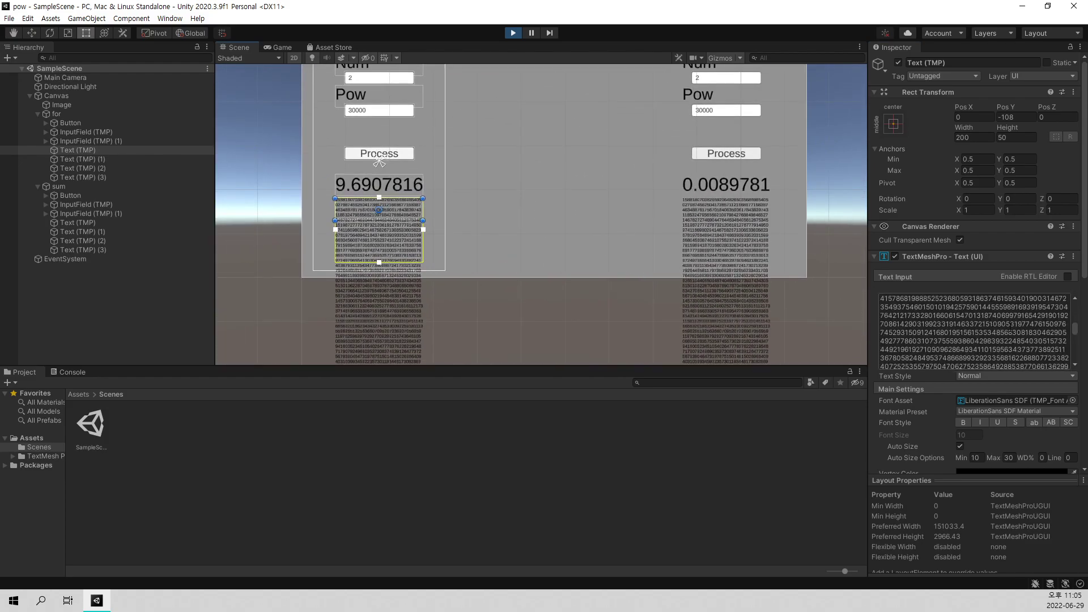
pyautogui.scroll(-2, 975, 332)
pyautogui.scroll(-2, 975, 332)
pyautogui.scroll(-2, 975, 332)
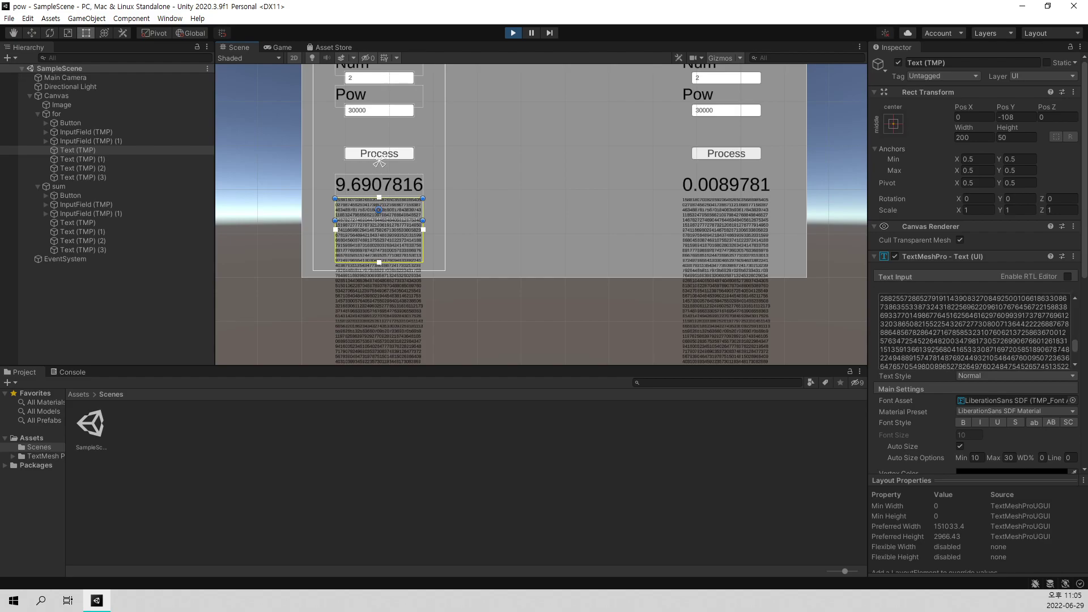
pyautogui.scroll(-3, 1036, 361)
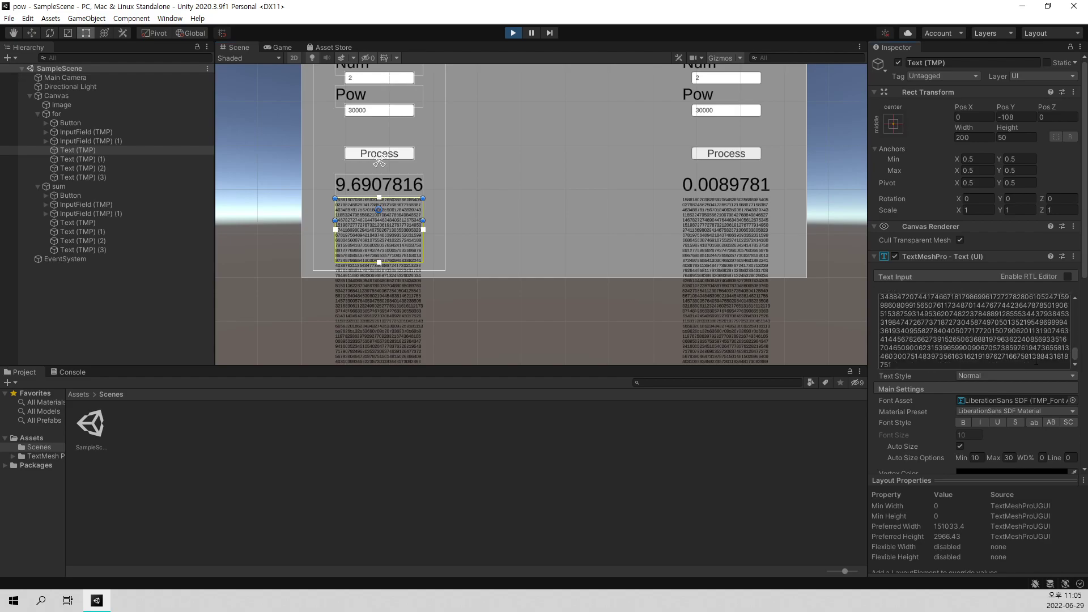